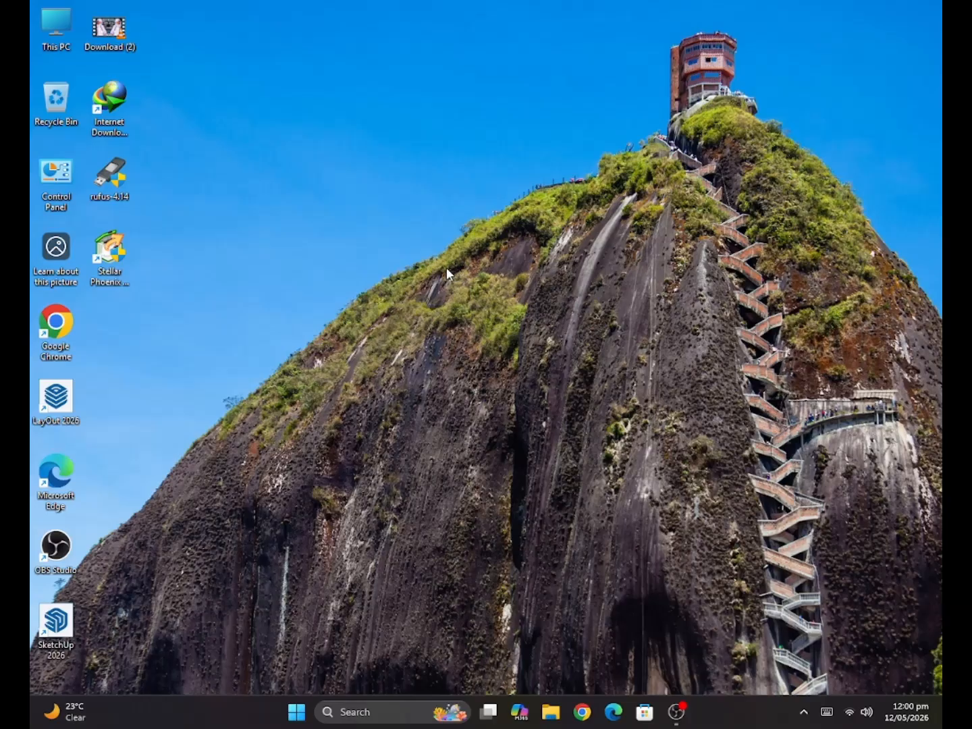
Launch SketchUp and start a new model from the welcome window
right_click(408, 259)
left_click(479, 322)
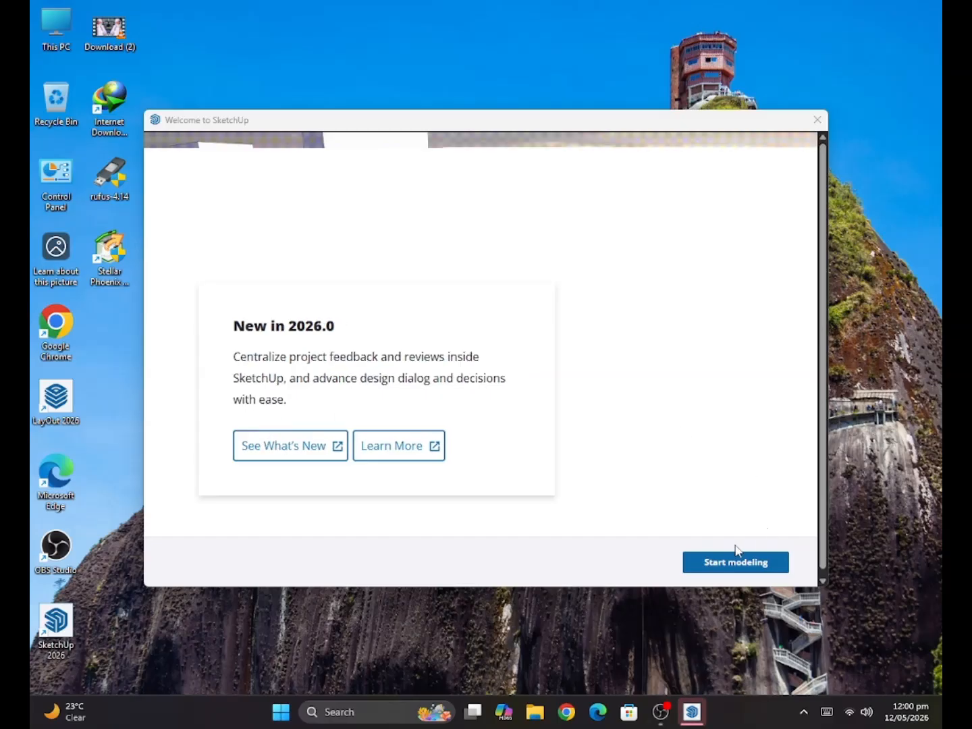
left_click(735, 554)
left_click(428, 243)
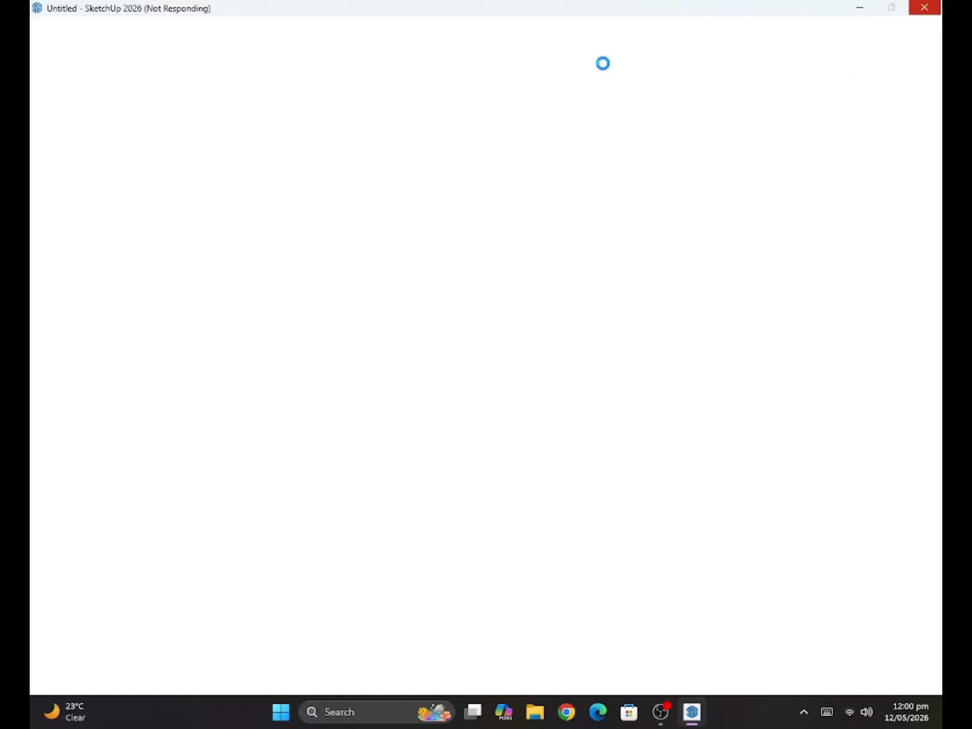
left_click(860, 7)
right_click(314, 239)
left_click(311, 228)
left_click(687, 712)
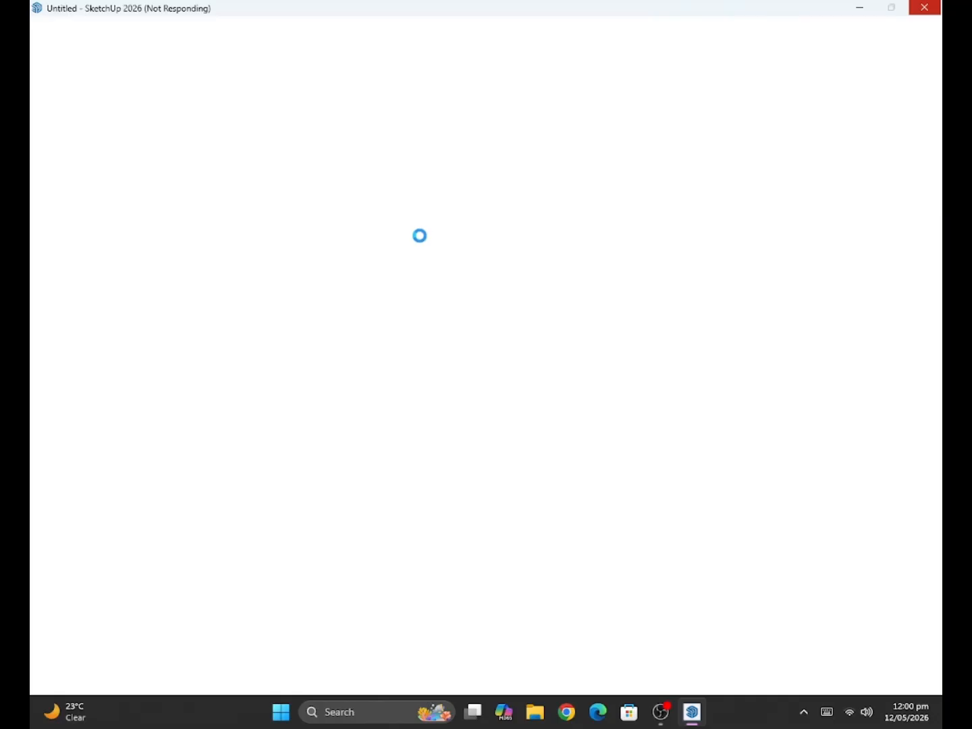
left_click(859, 8)
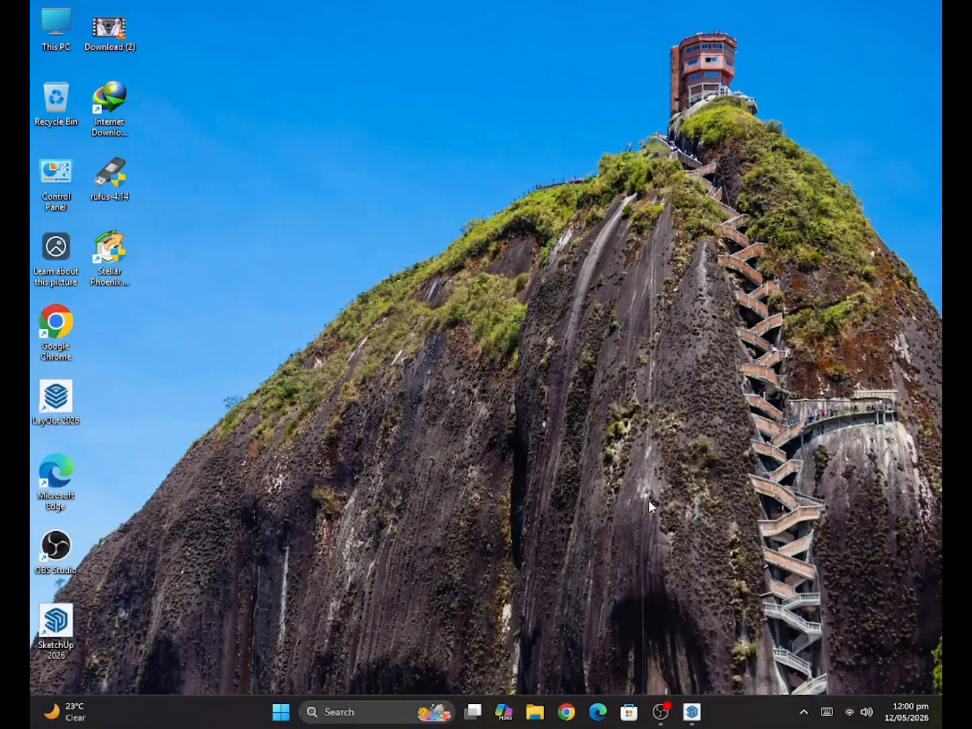
left_click(686, 711)
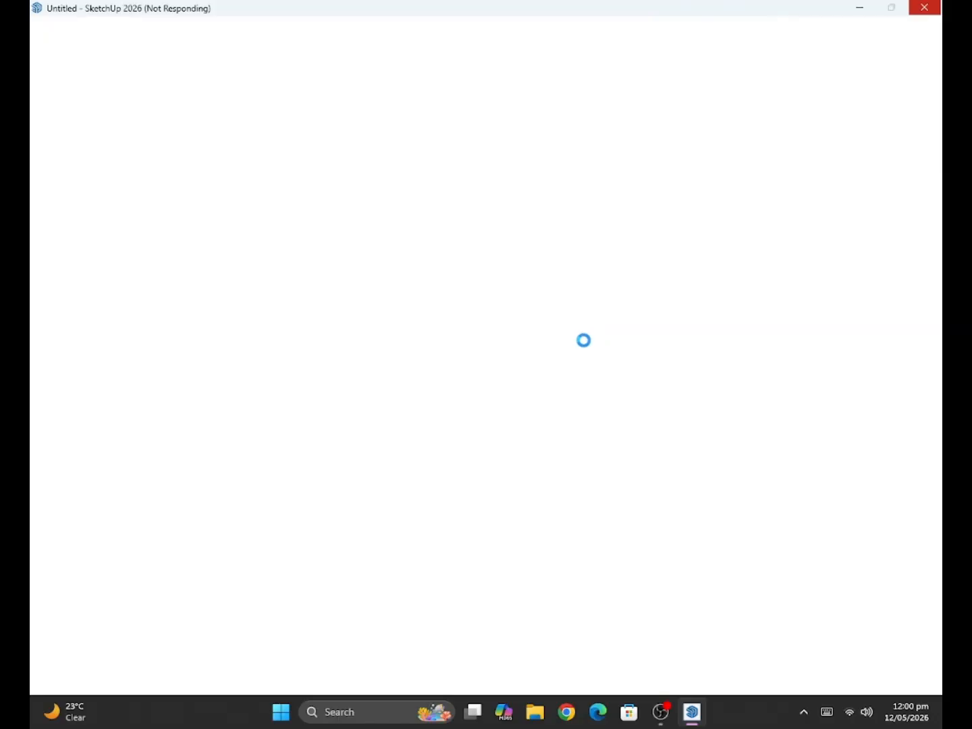
left_click(860, 8)
right_click(276, 220)
left_click(346, 282)
left_click(661, 712)
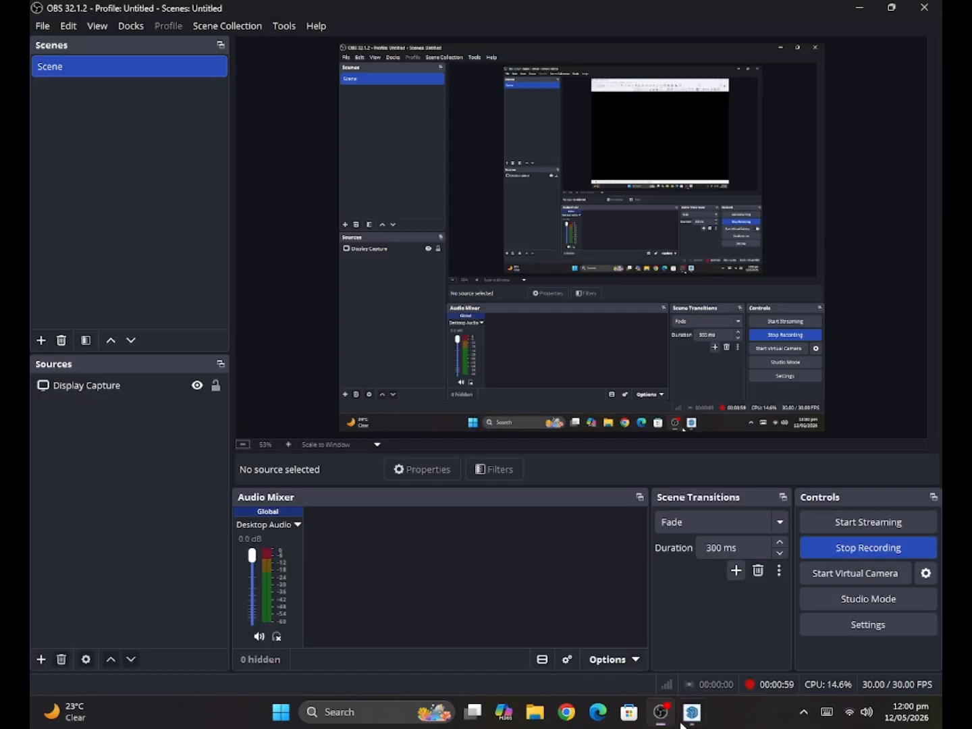
left_click(662, 712)
left_click(691, 717)
left_click(691, 717)
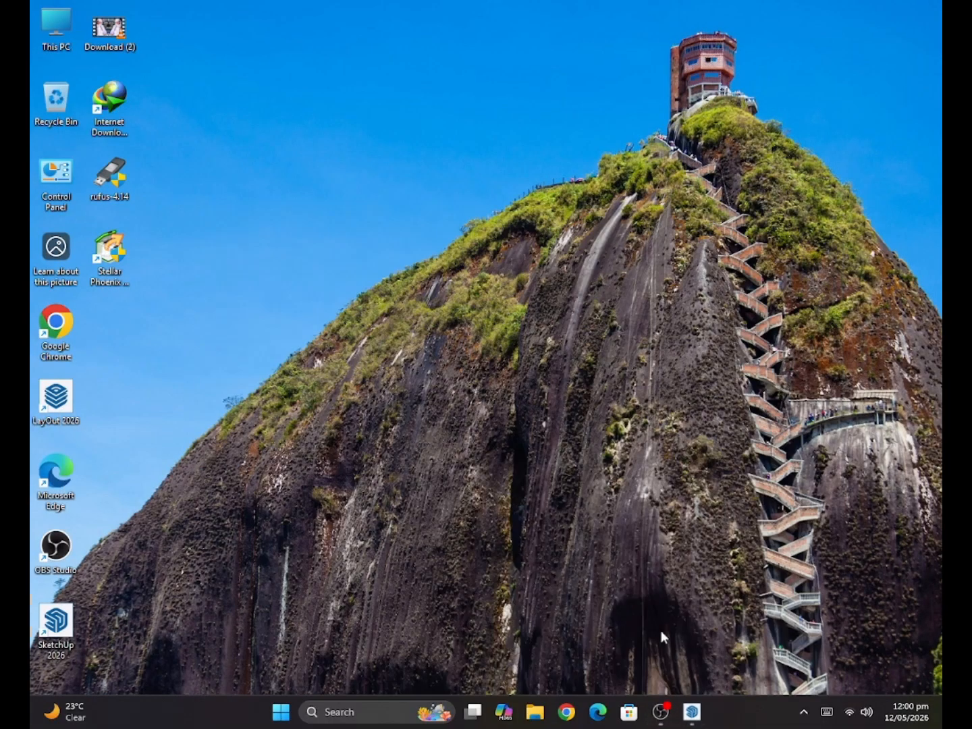
Bring the SketchUp window back up and delete the default human scale figure
left_click(690, 721)
left_click_drag(160, 387, 175, 392)
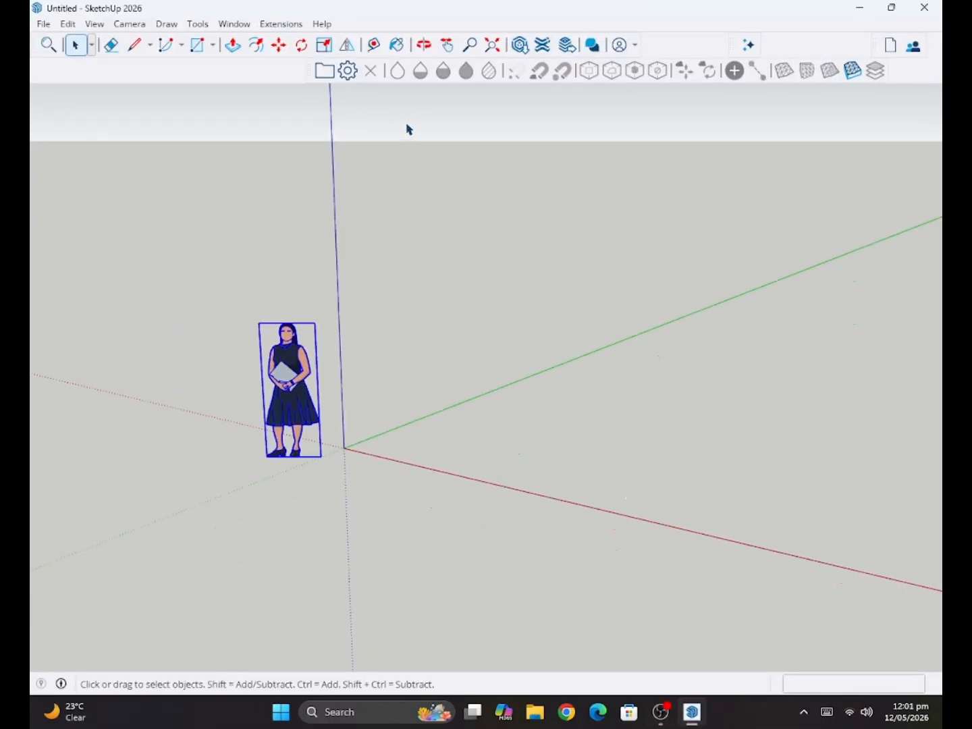
key("Delete")
Draw a 15' by 20' rectangle on the ground plane as the room's outer outline
left_click(424, 44)
left_click_drag(222, 205, 503, 465)
left_click(197, 45)
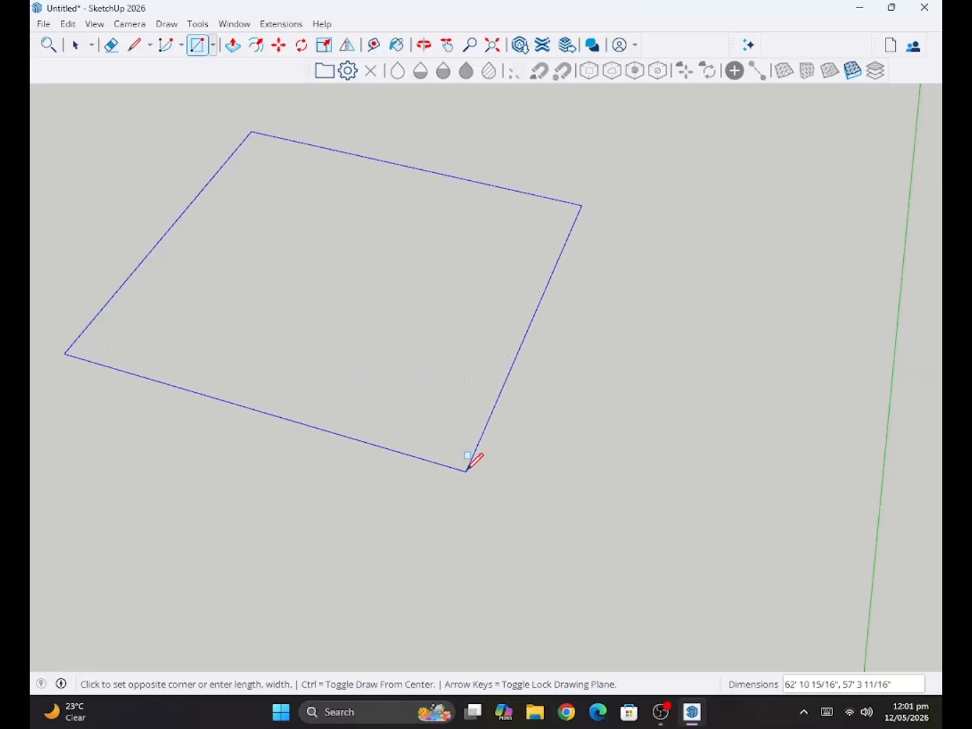
type("15',20")
key("Return")
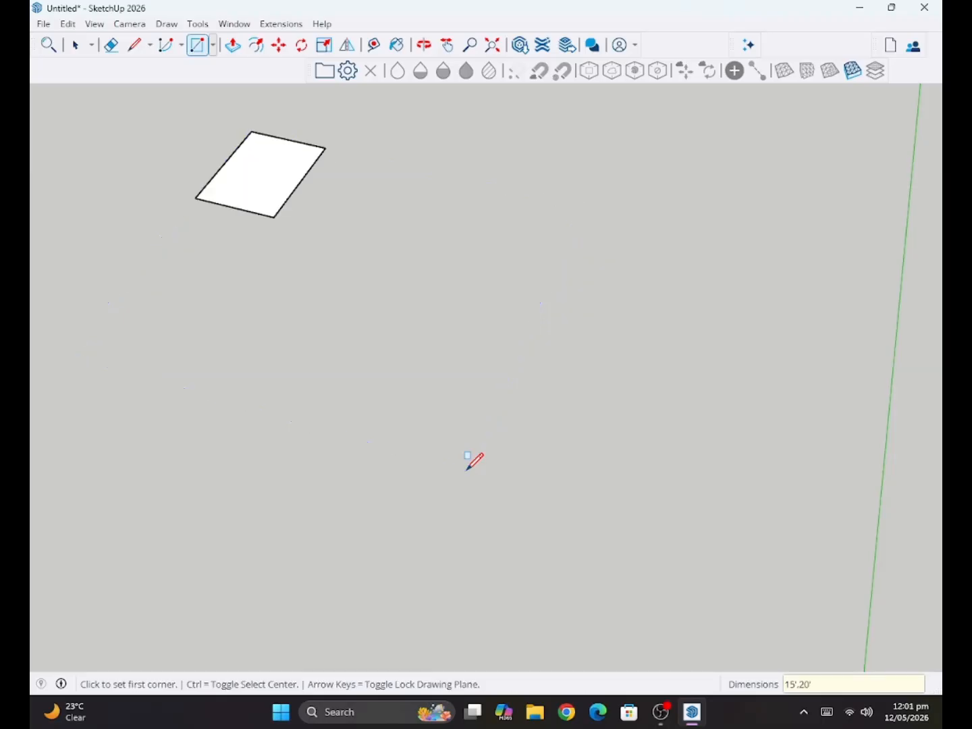
Offset the room outline 8" inward to form the wall strip
left_click(424, 44)
left_click_drag(337, 243, 301, 241)
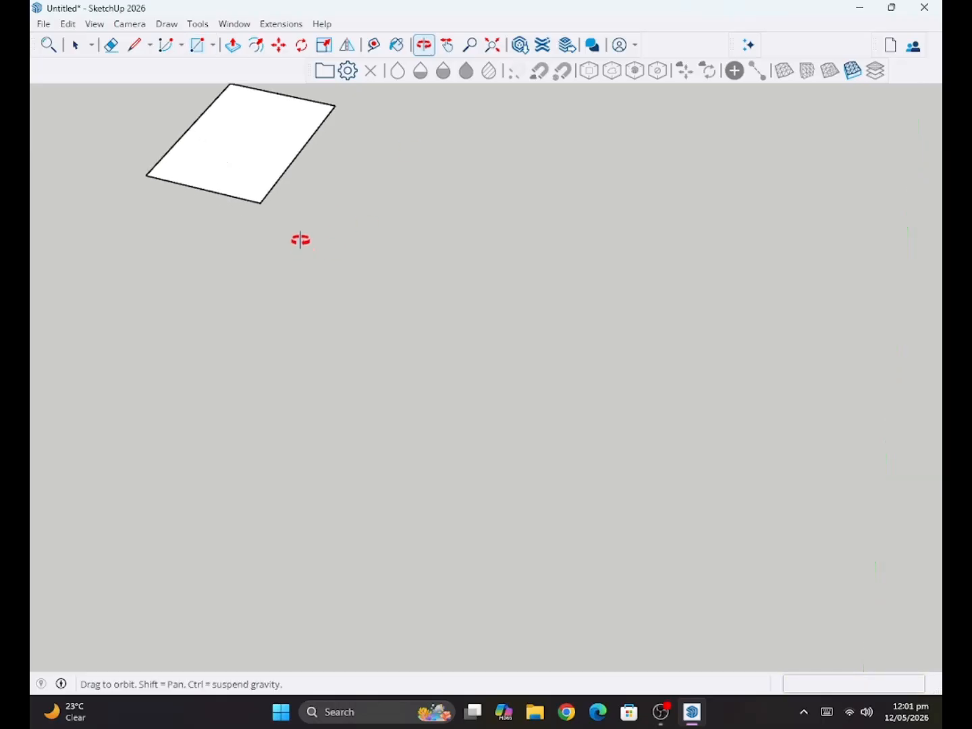
scroll(301, 238, "up", 2)
scroll(328, 180, "up", 4)
left_click_drag(348, 207, 408, 345, "shift")
left_click_drag(324, 193, 513, 317, "shift")
left_click(257, 45)
left_click(453, 126)
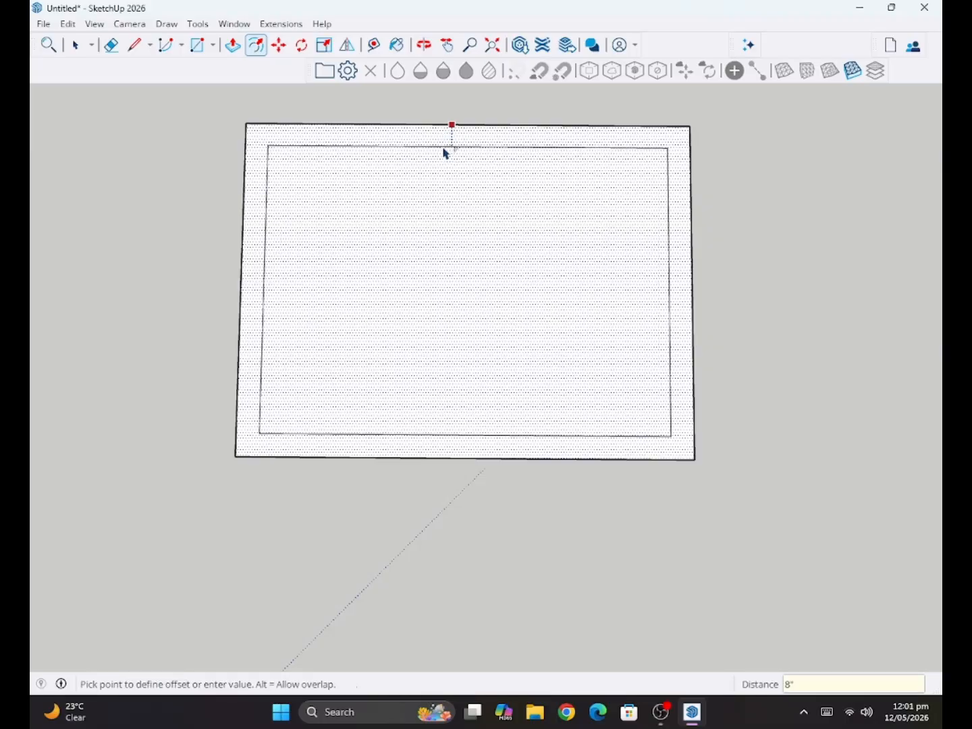
left_click(445, 153)
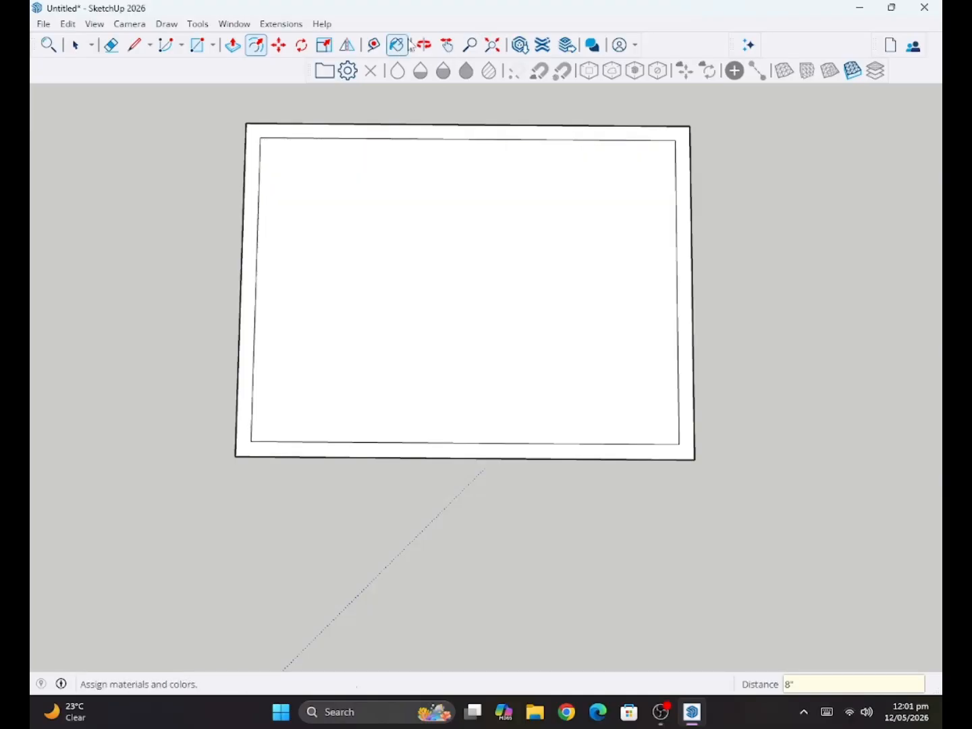
Try to draw a small rectangle across the front wall strip from the inner outline's right corner
left_click(424, 44)
left_click_drag(365, 162, 382, 247)
scroll(554, 399, "up", 4)
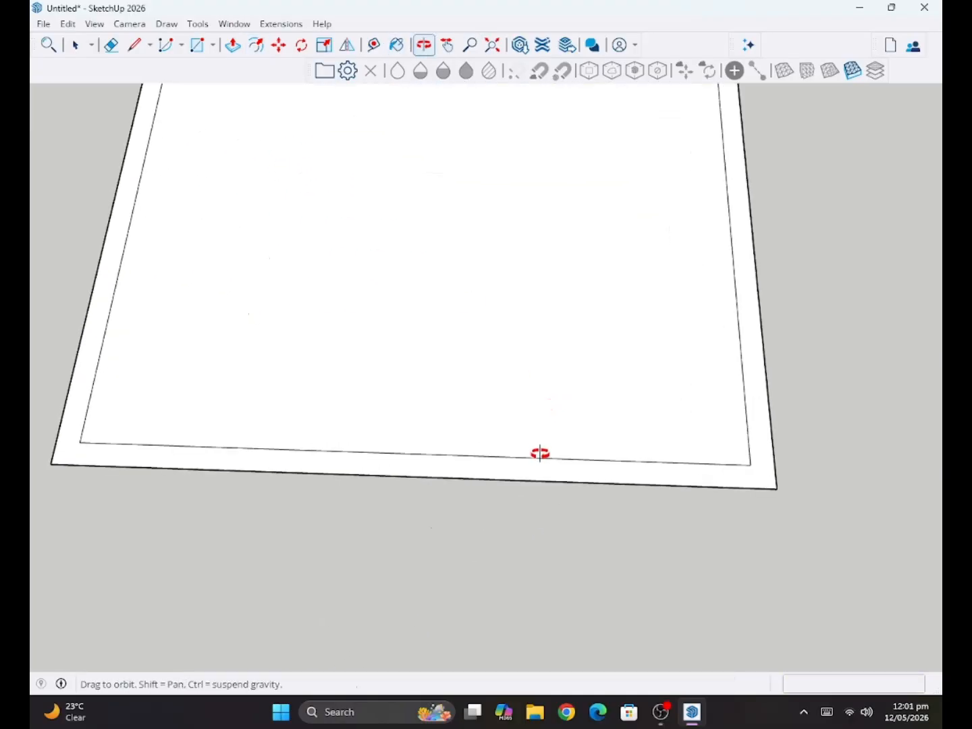
left_click(197, 45)
left_click(778, 464)
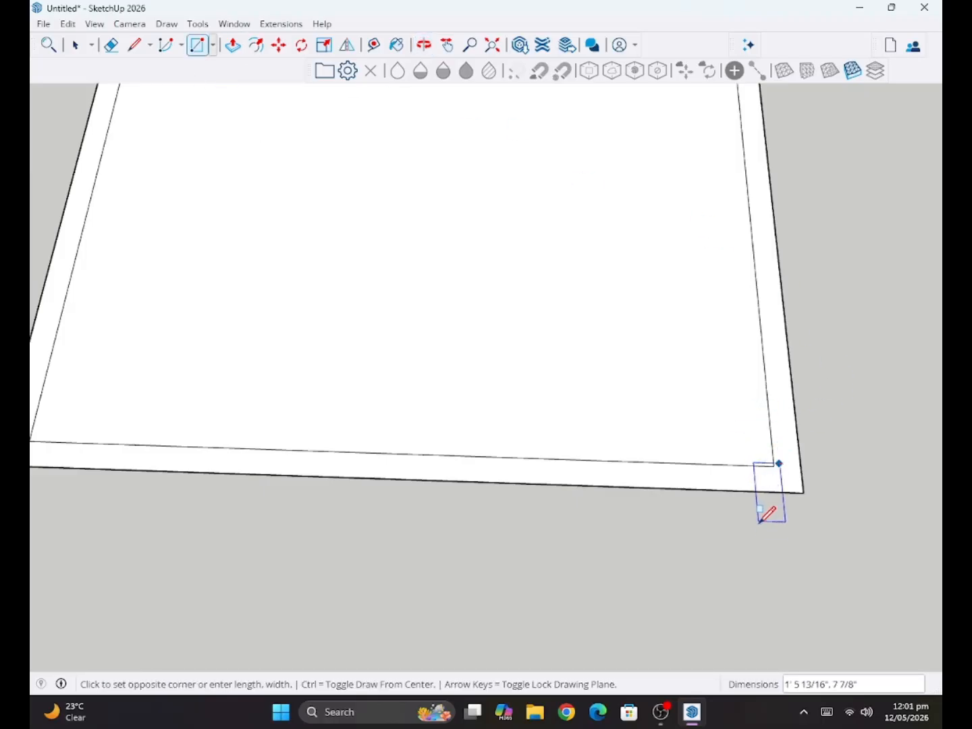
left_click(743, 543)
key("ctrl+z")
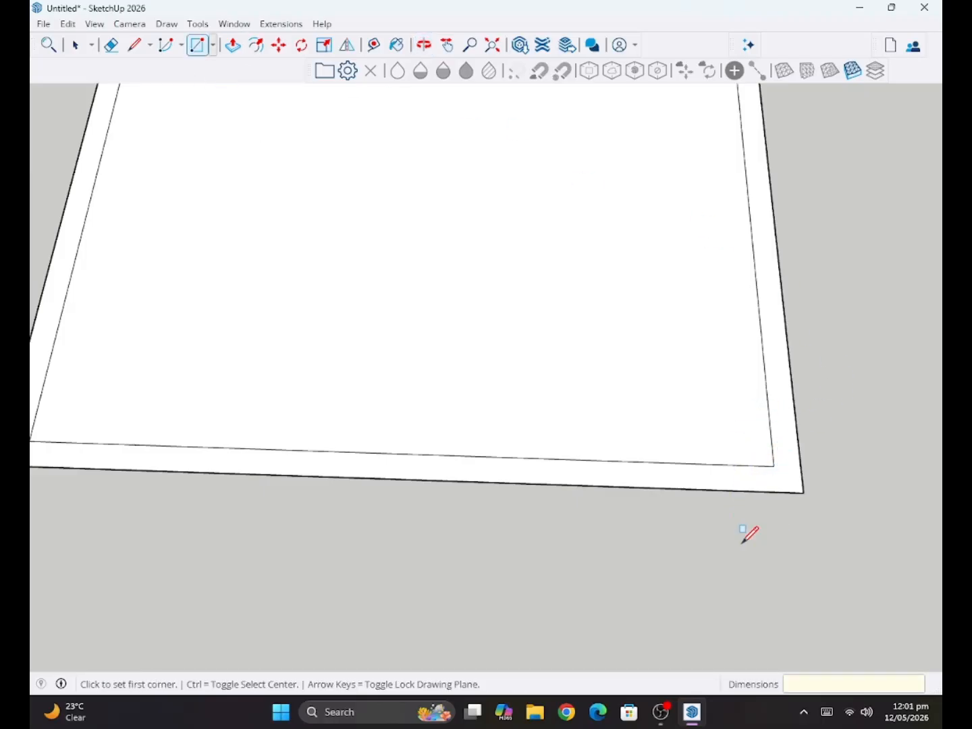
left_click(773, 465)
left_click(723, 493)
key("ctrl+z")
left_click(773, 466)
left_click(713, 487)
key("ctrl+z")
left_click(773, 466)
left_click(717, 497)
key("ctrl+z")
left_click(214, 45)
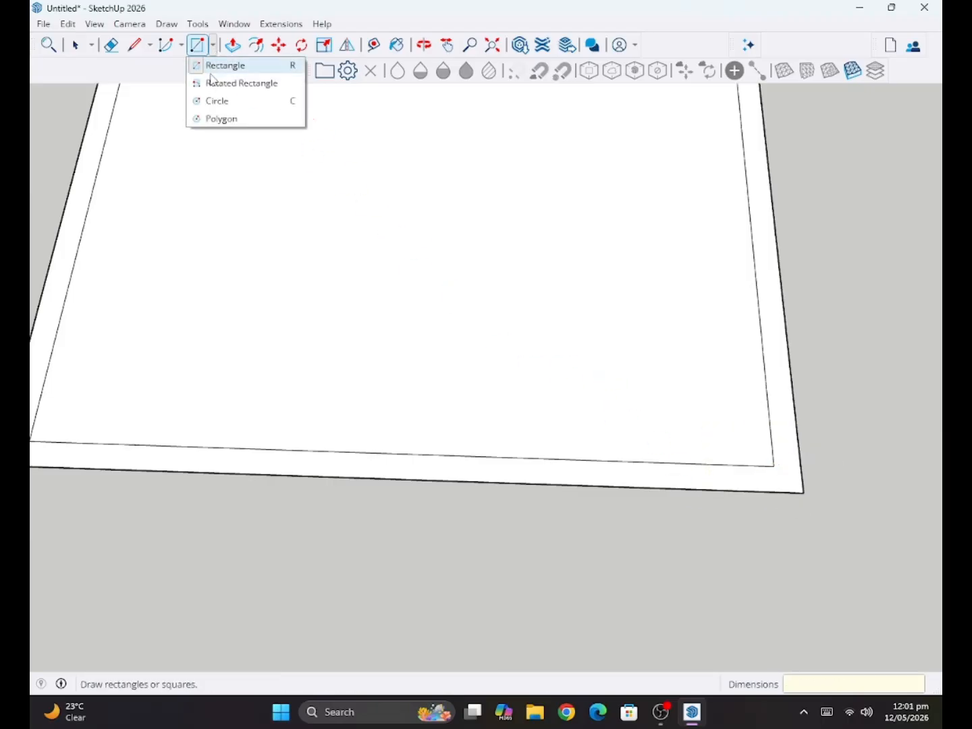
left_click(223, 68)
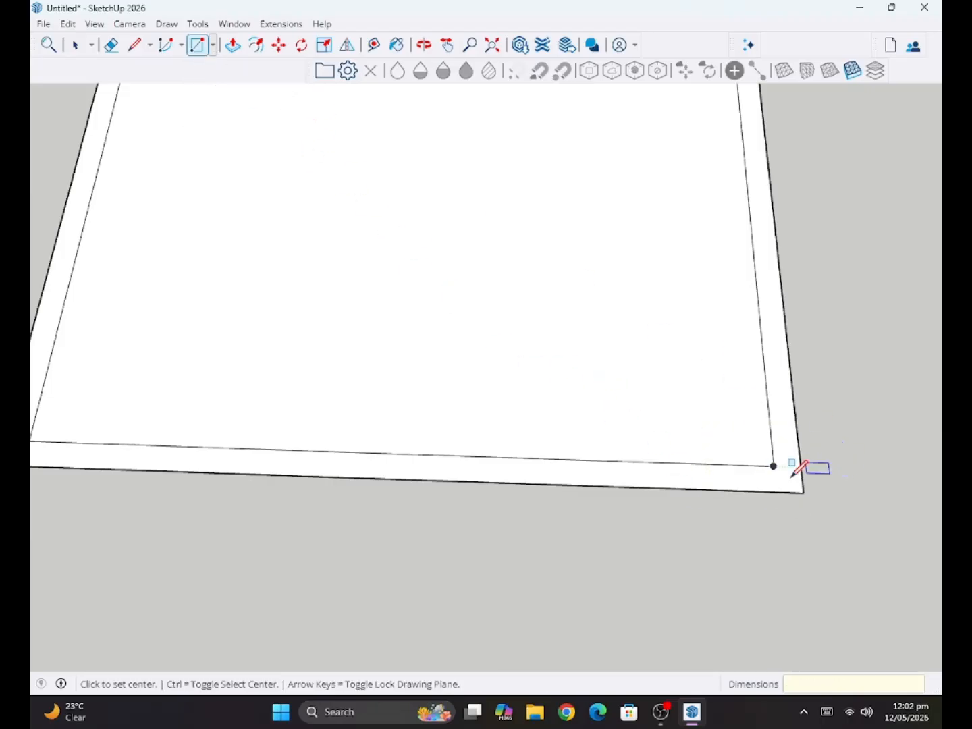
left_click(691, 595)
left_click(683, 351)
key("ctrl+z")
Draw adjoining rectangles 1' and 4' long across the 8" front wall strip, starting from the inner outline's right corner
left_click(233, 45)
left_click(196, 45)
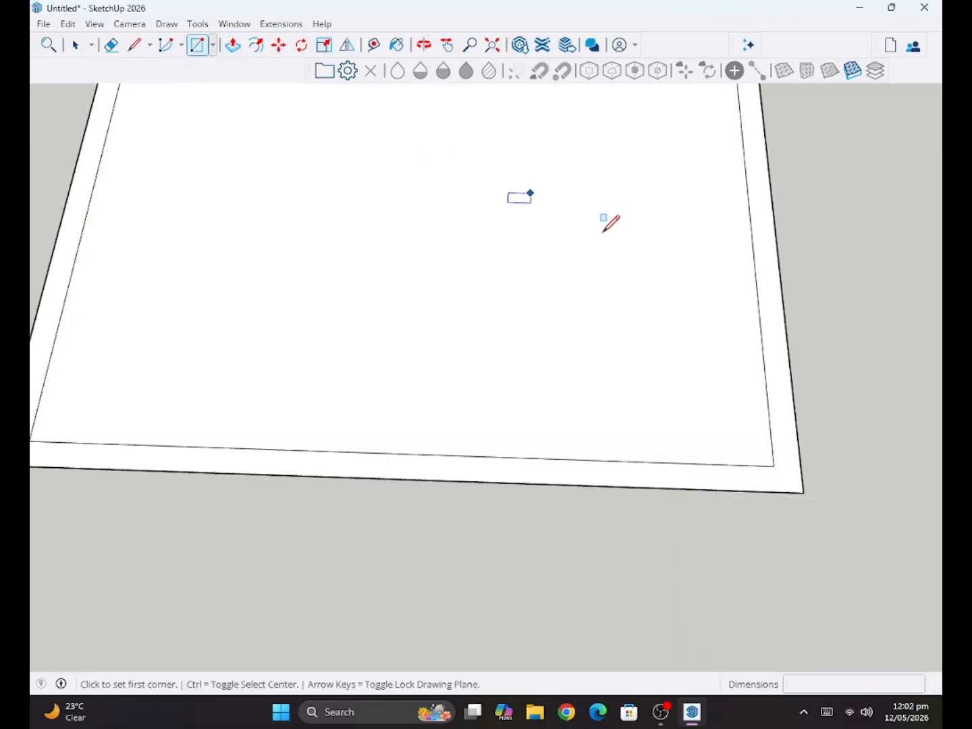
left_click(774, 466)
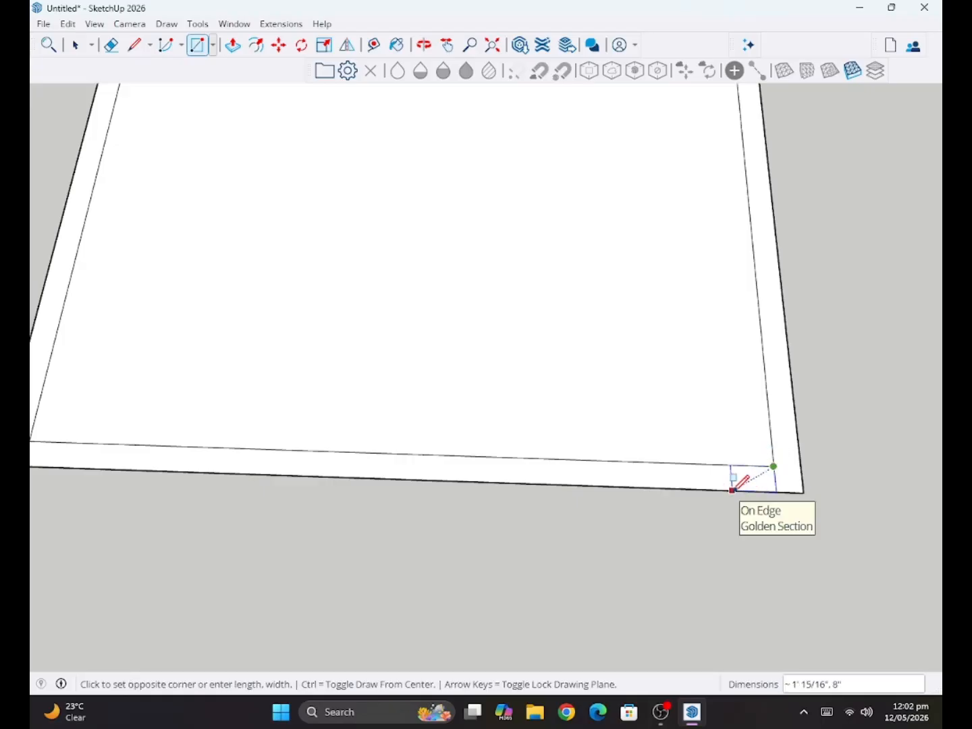
type("1")
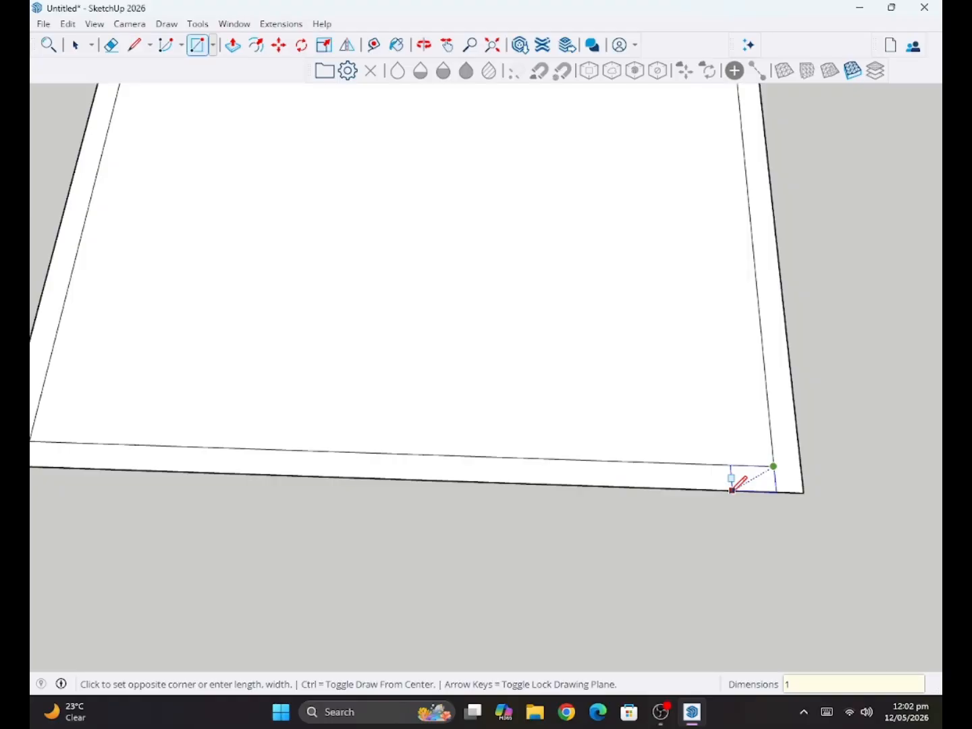
left_click(732, 490)
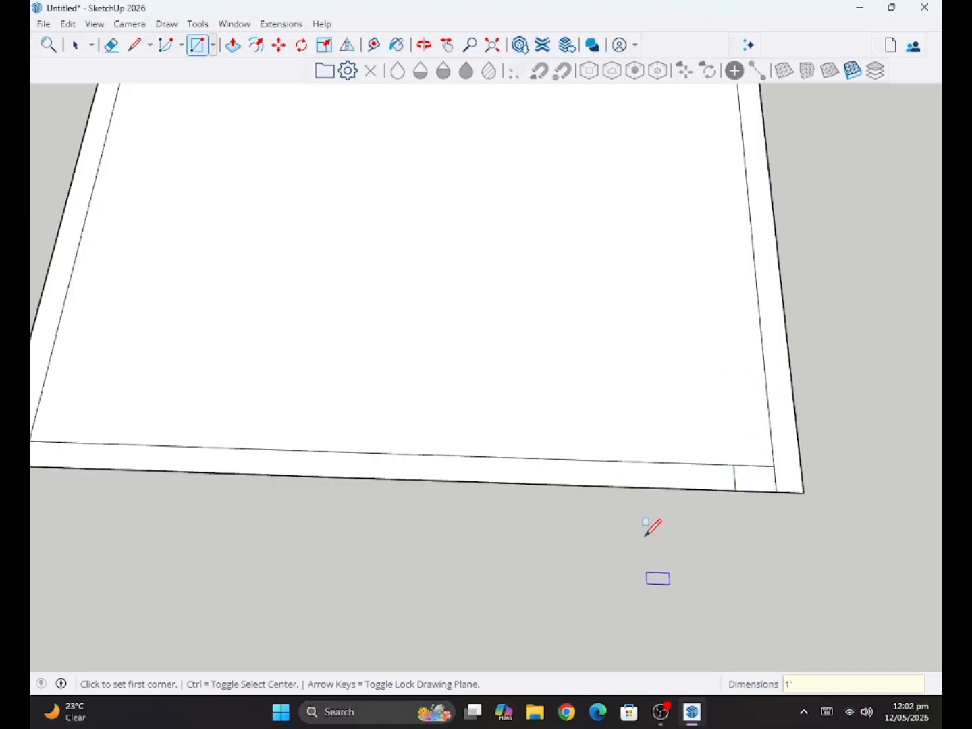
left_click(734, 465)
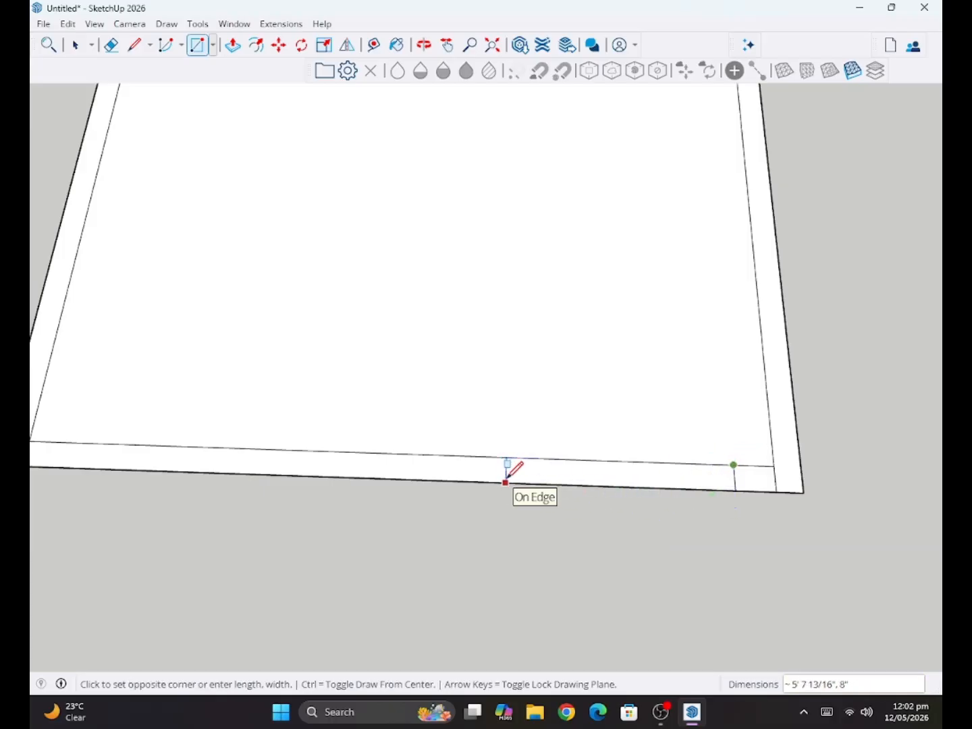
type("4")
key("Return")
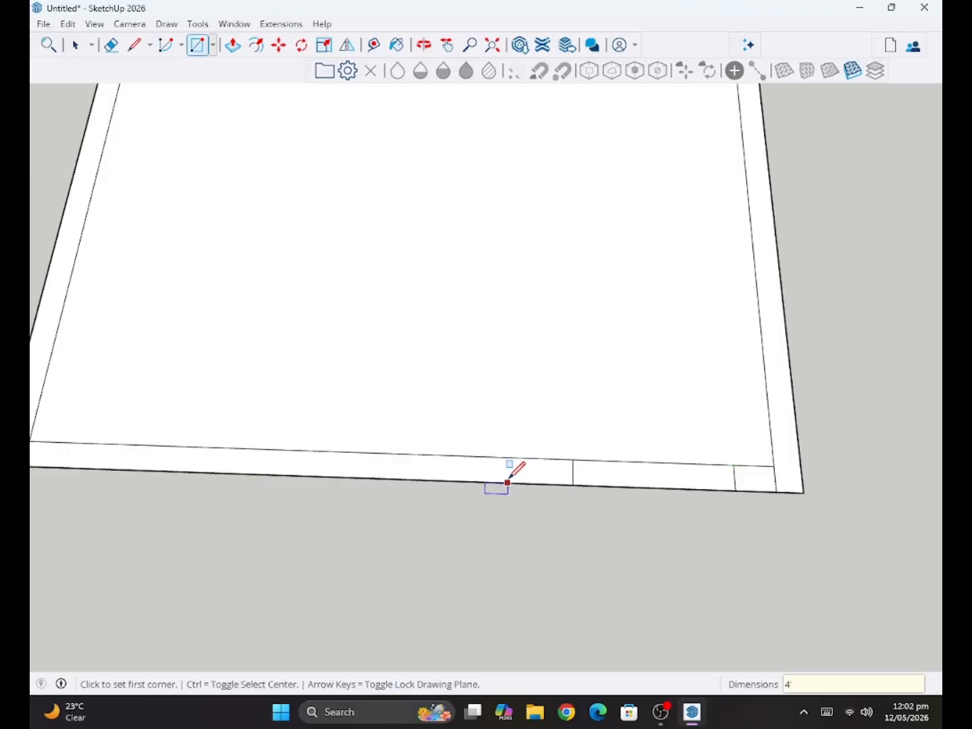
Try continuing the front wall strip with a 1.5' rectangle beside the 4' one and a 5' rectangle beyond it
left_click(572, 459)
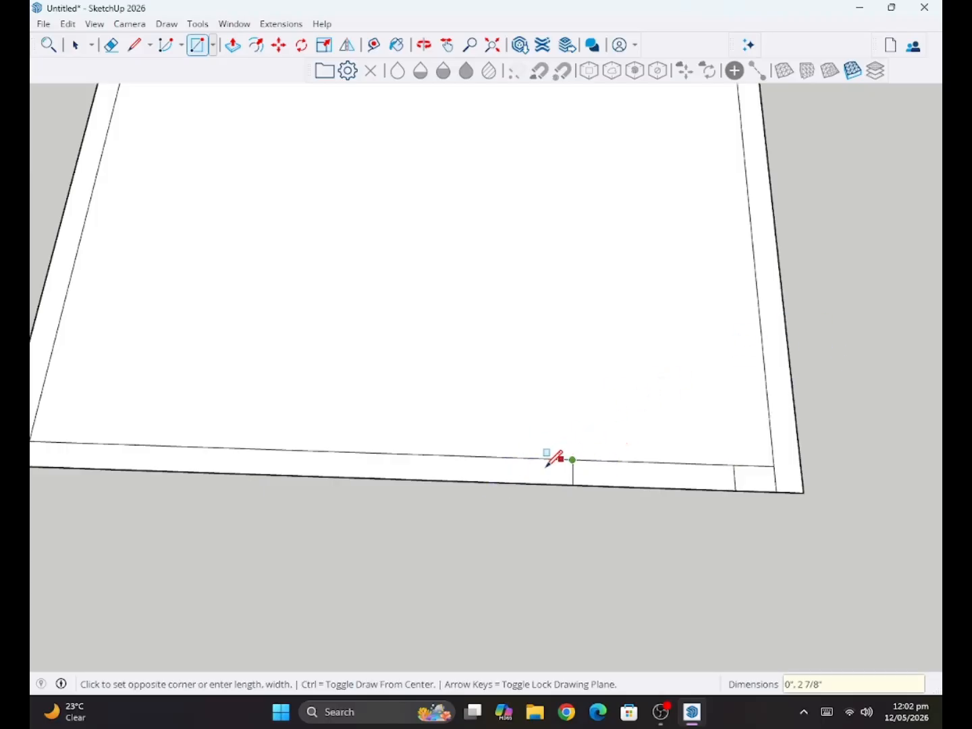
type("1")
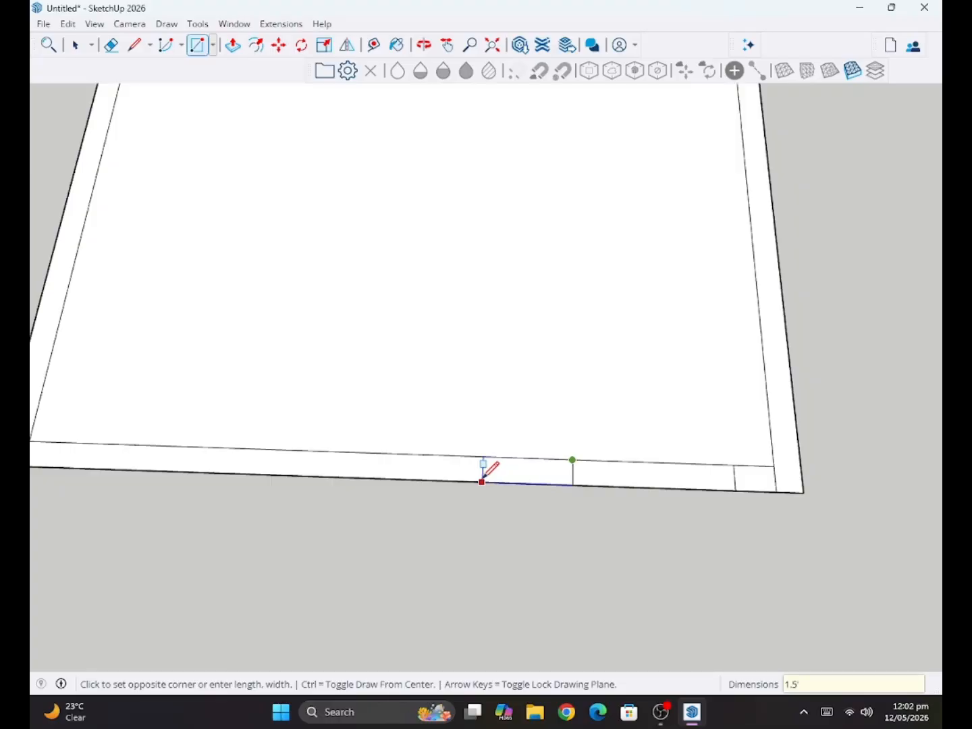
type(".5'")
key("Return")
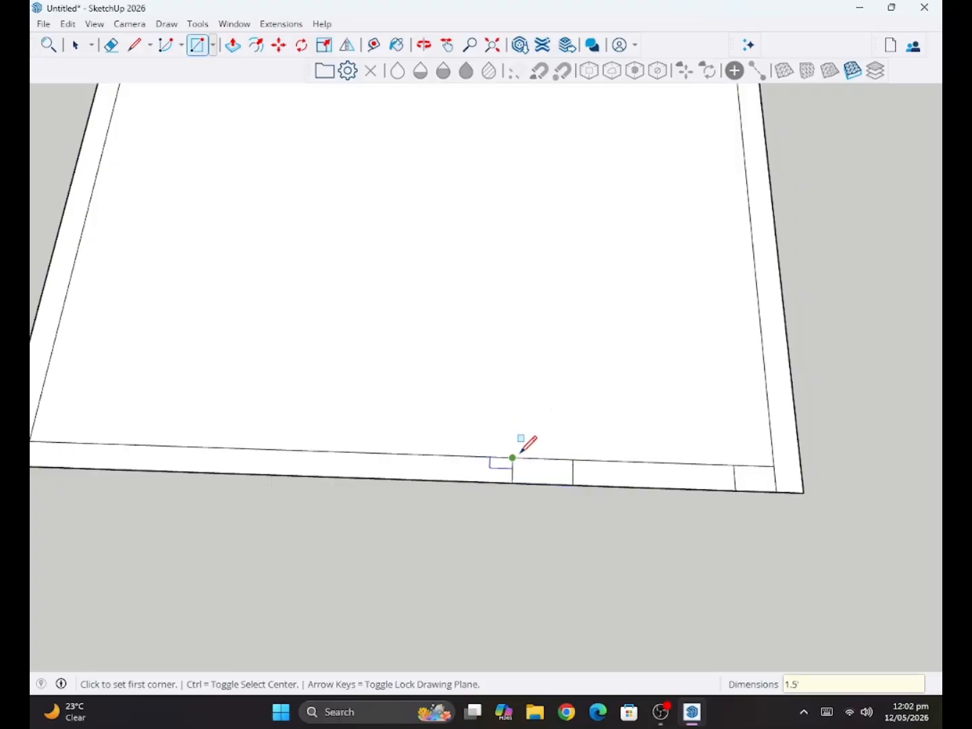
left_click(515, 456)
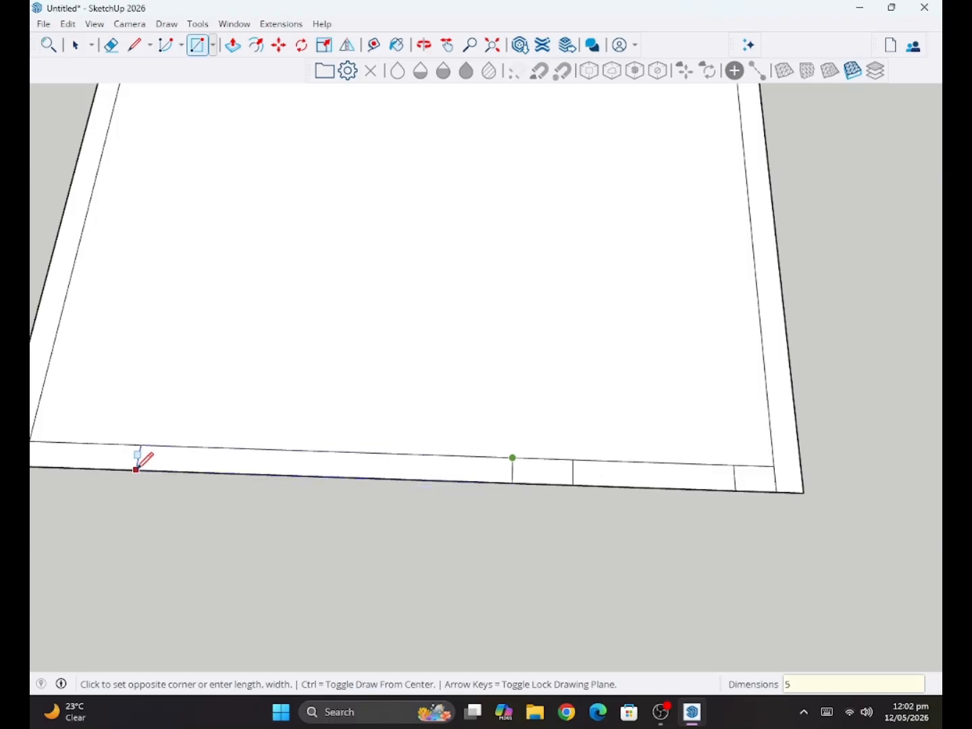
key("Return")
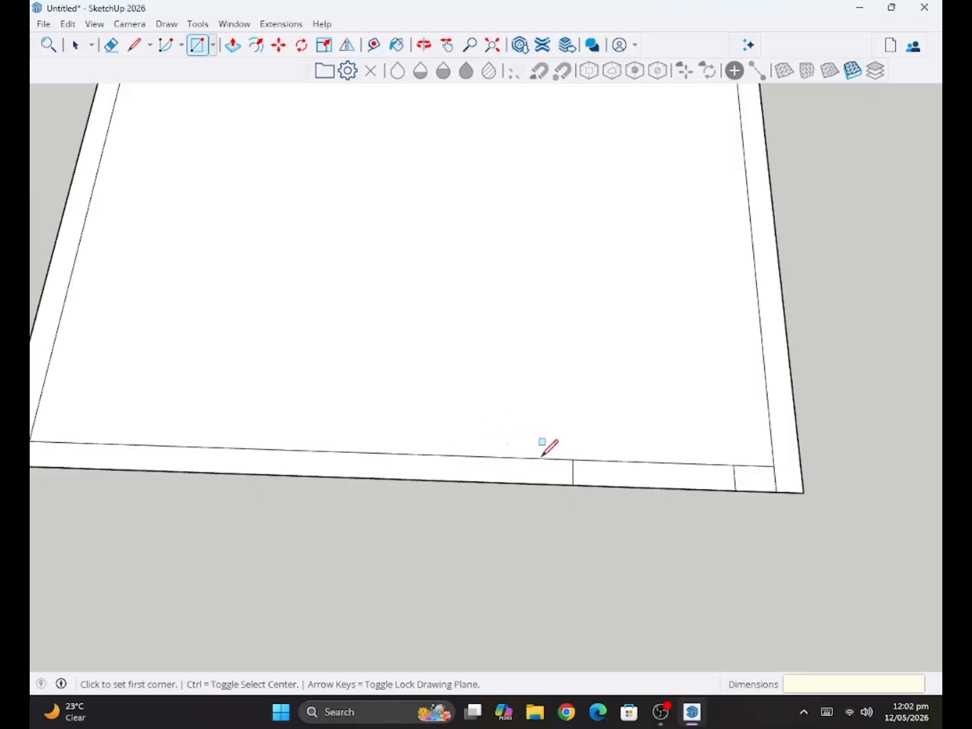
Continue the front wall strip with a 2.5' long rectangle beside the 4' one and a 5' rectangle adjoining it
left_click(572, 459)
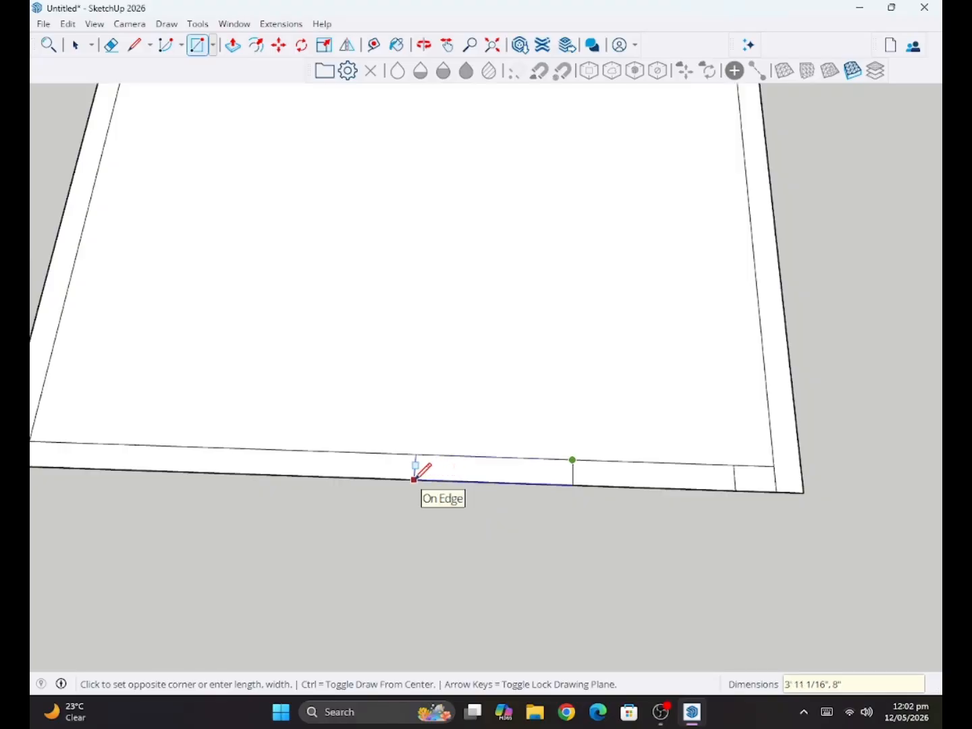
type("2")
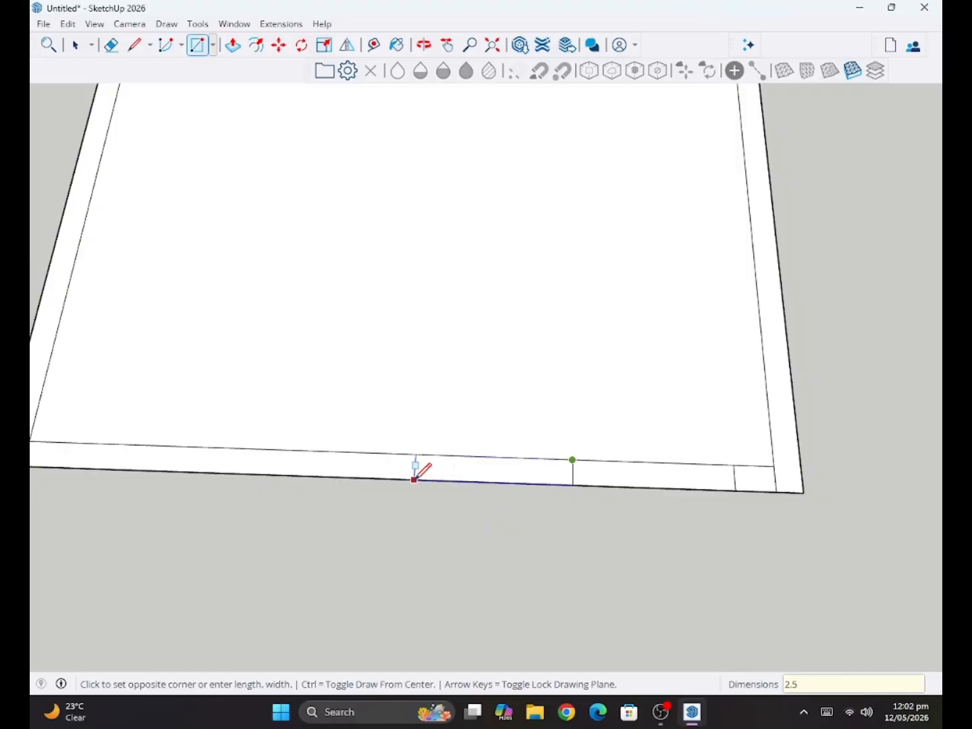
type(".5")
key("Return")
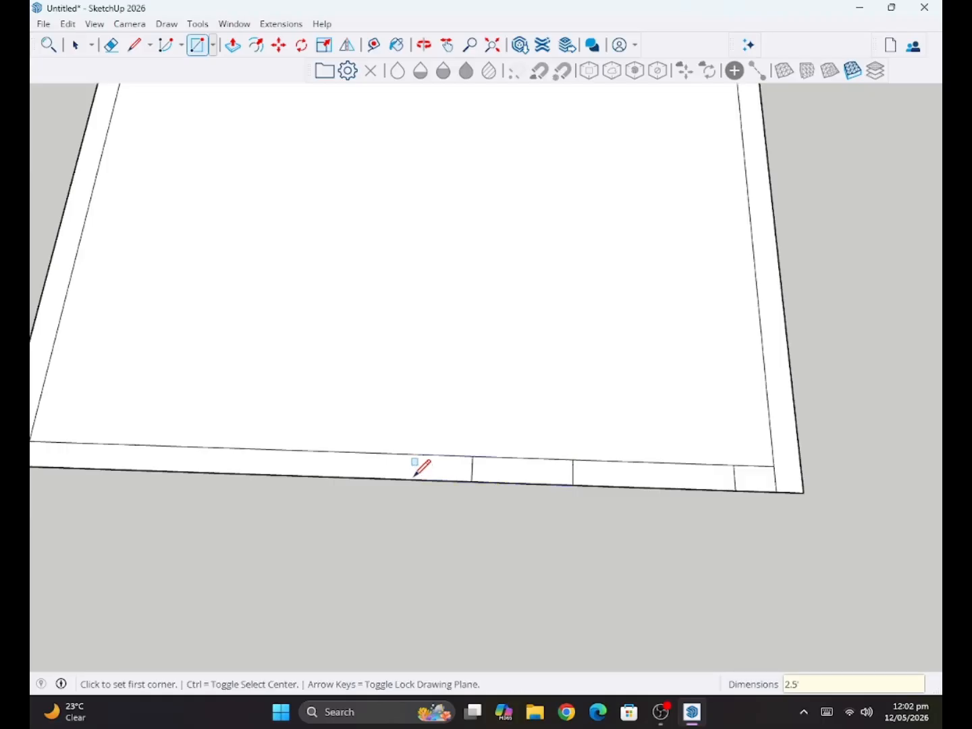
left_click(472, 457)
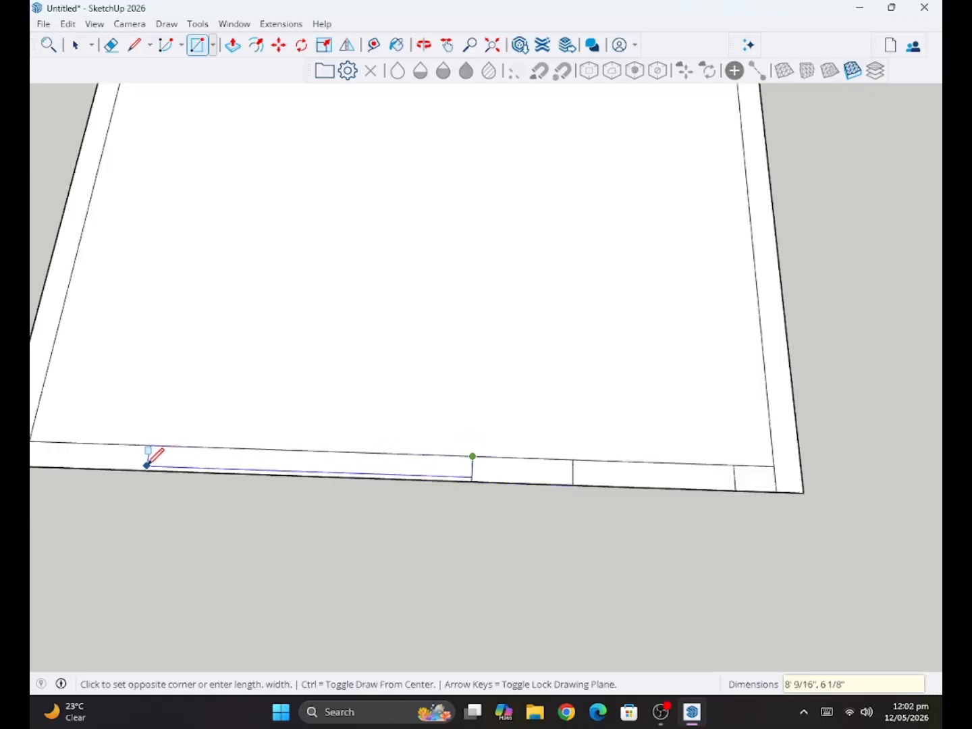
type("5")
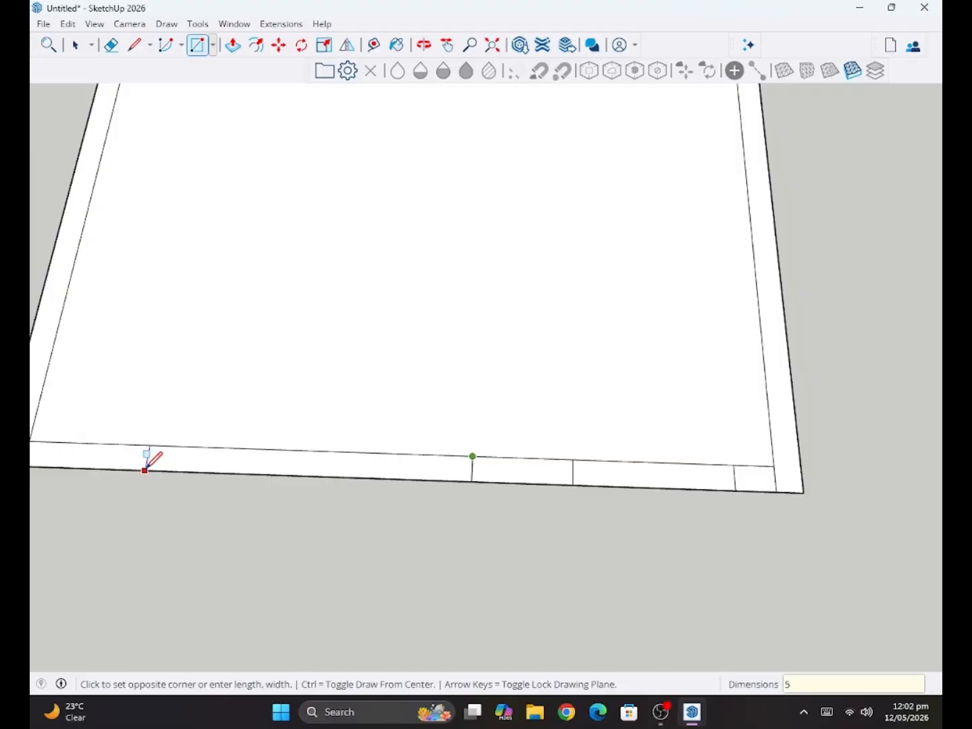
key("Return")
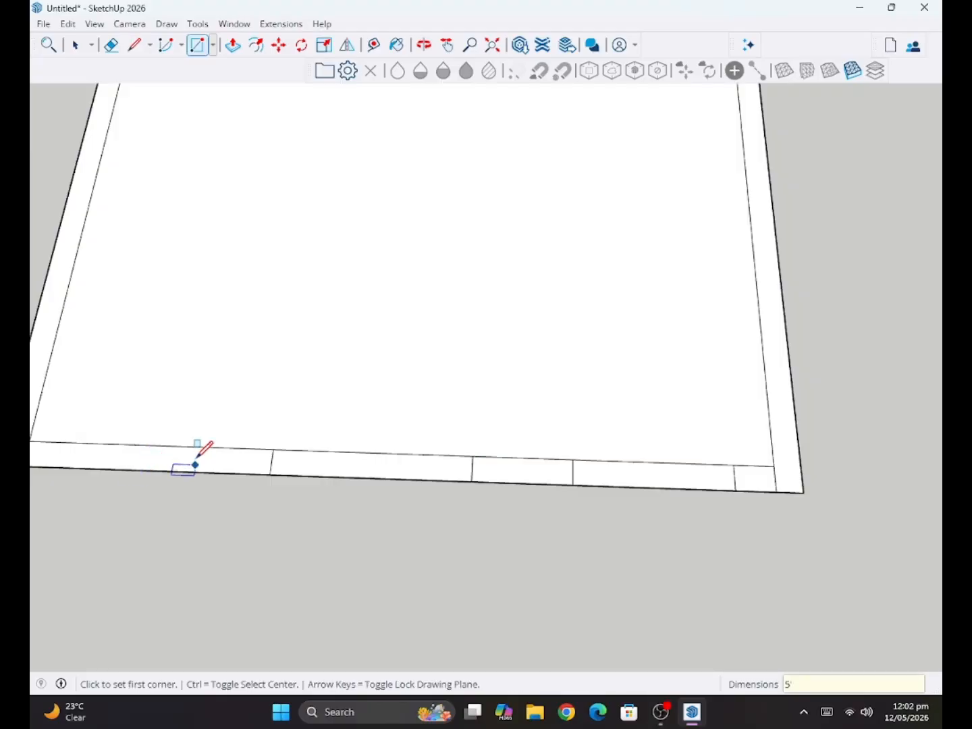
Erase the short edge separating the front wall strip from the side wall at the room's front right corner
left_click(424, 45)
left_click_drag(433, 345, 389, 292)
left_click(112, 44)
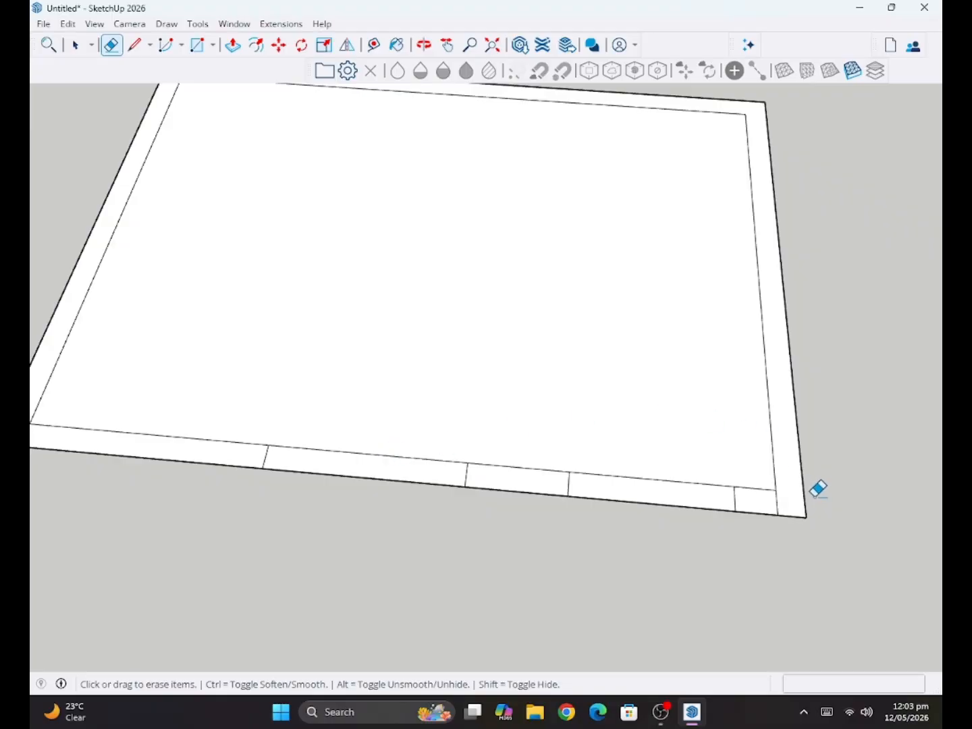
left_click(777, 502)
Extrude the continuous wall outline upward by 5 5/16" and a further 12', leaving the three middle front strip sections flat
left_click(424, 45)
left_click_drag(446, 135, 451, 347)
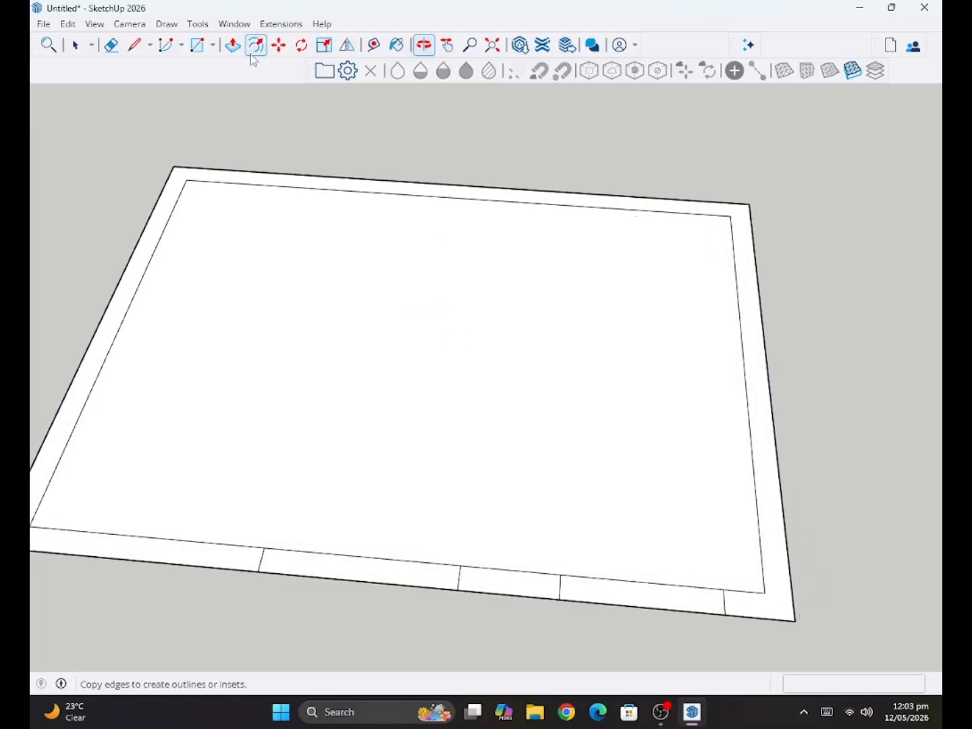
left_click(232, 45)
left_click(761, 544)
left_click(733, 325)
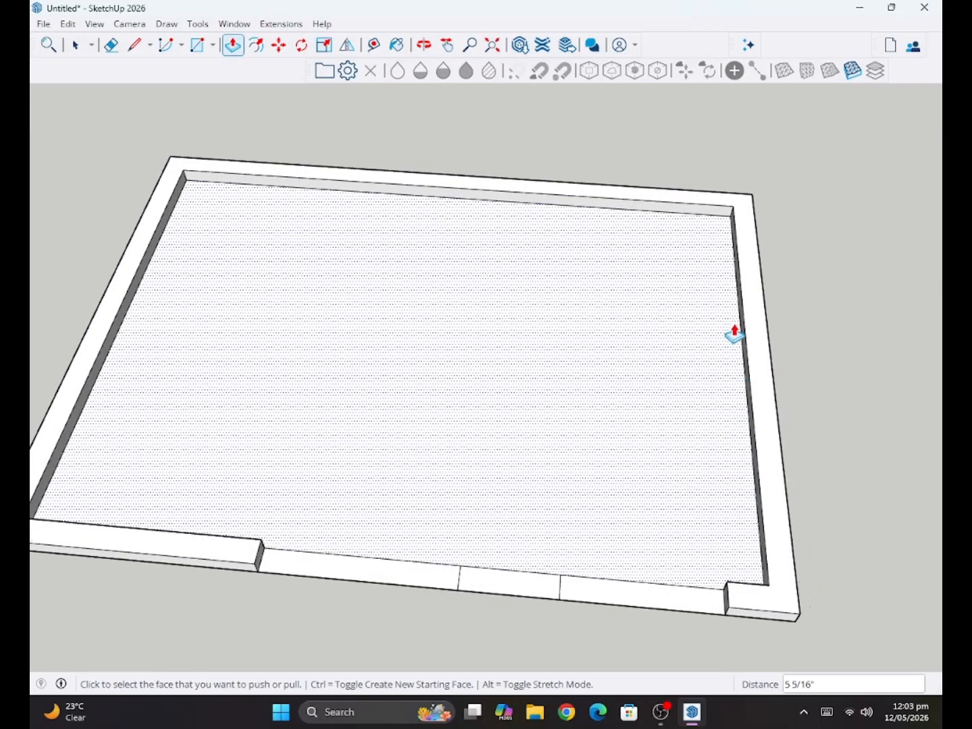
left_click(774, 482)
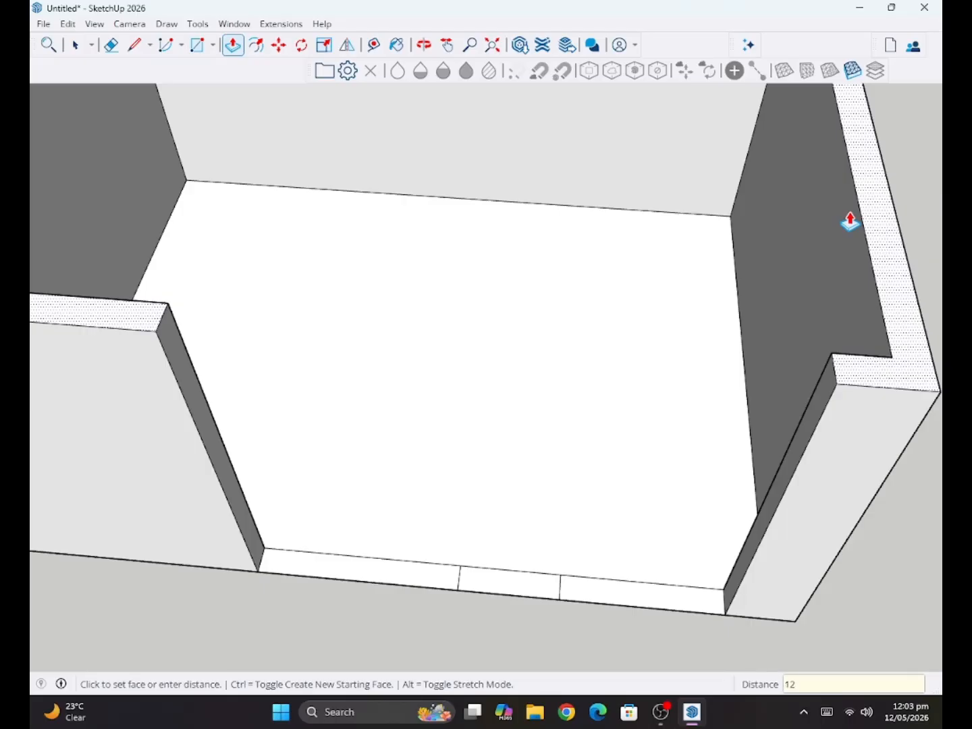
type("'")
key("Return")
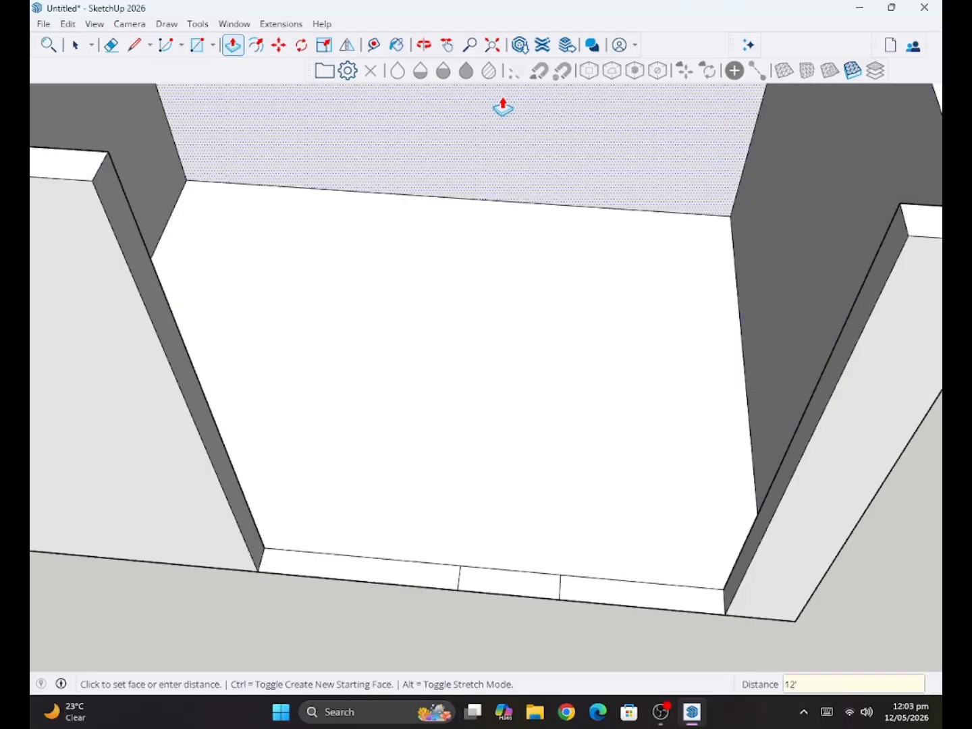
Extrude the 2.5' section between the two front openings upward by 12'
middle_click_drag(490, 304, 406, 378)
scroll(322, 244, "down", 5)
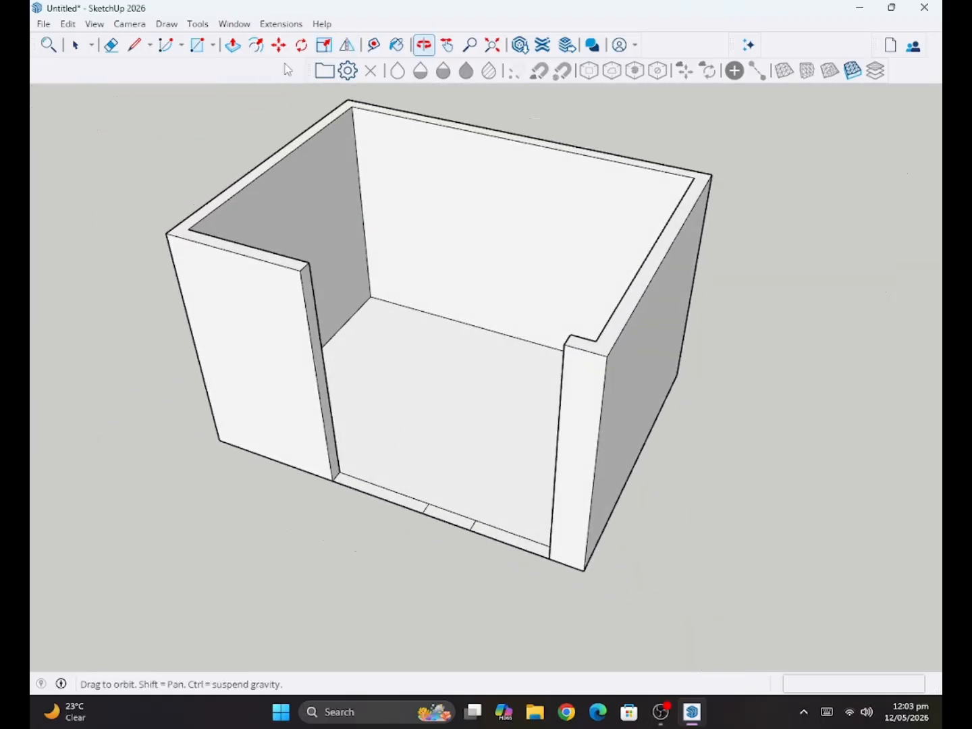
left_click(232, 44)
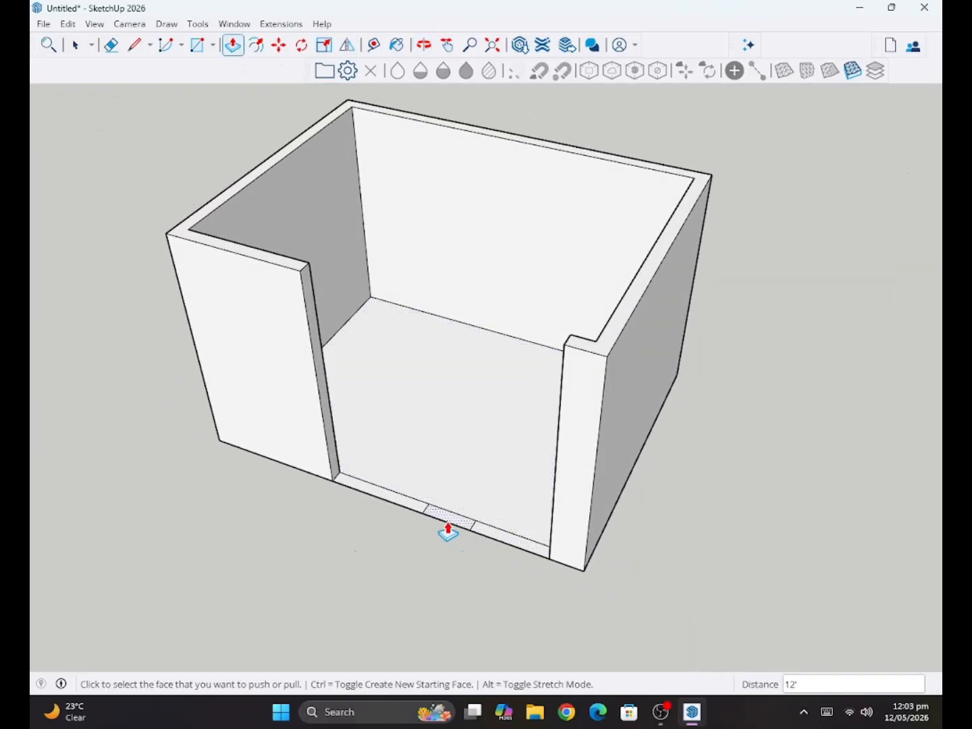
left_click(448, 529)
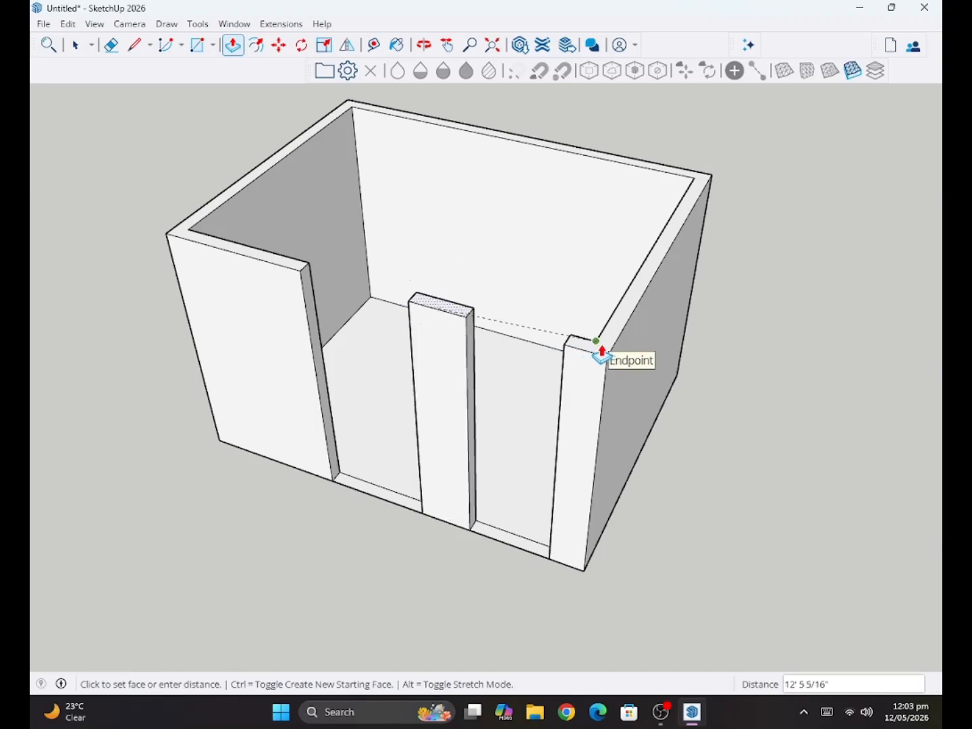
type("12")
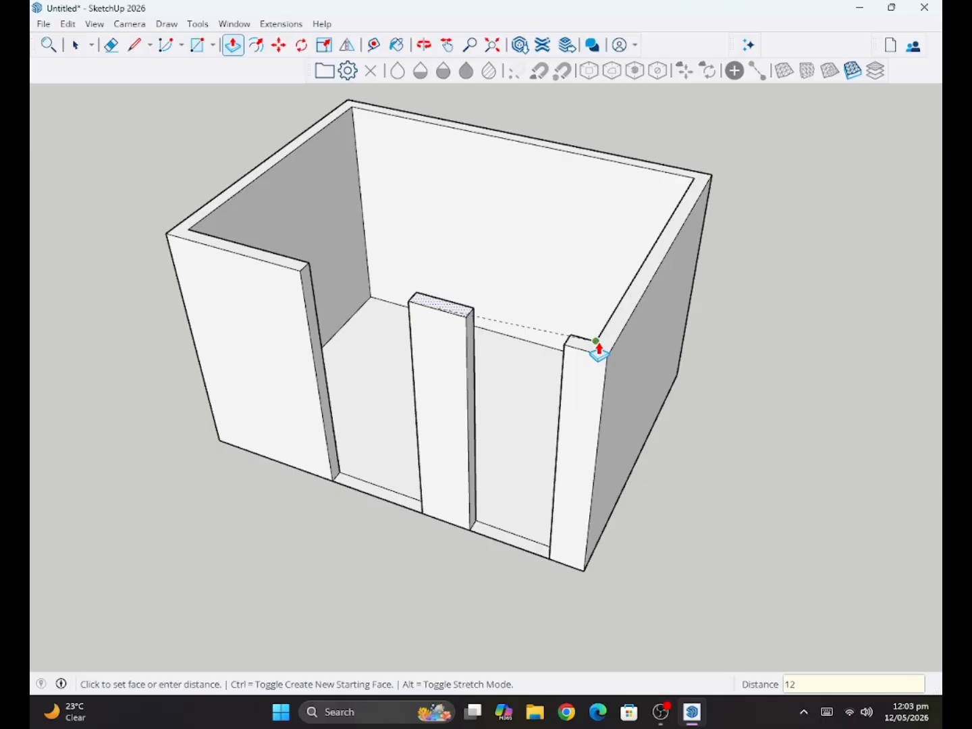
type("'")
key("Return")
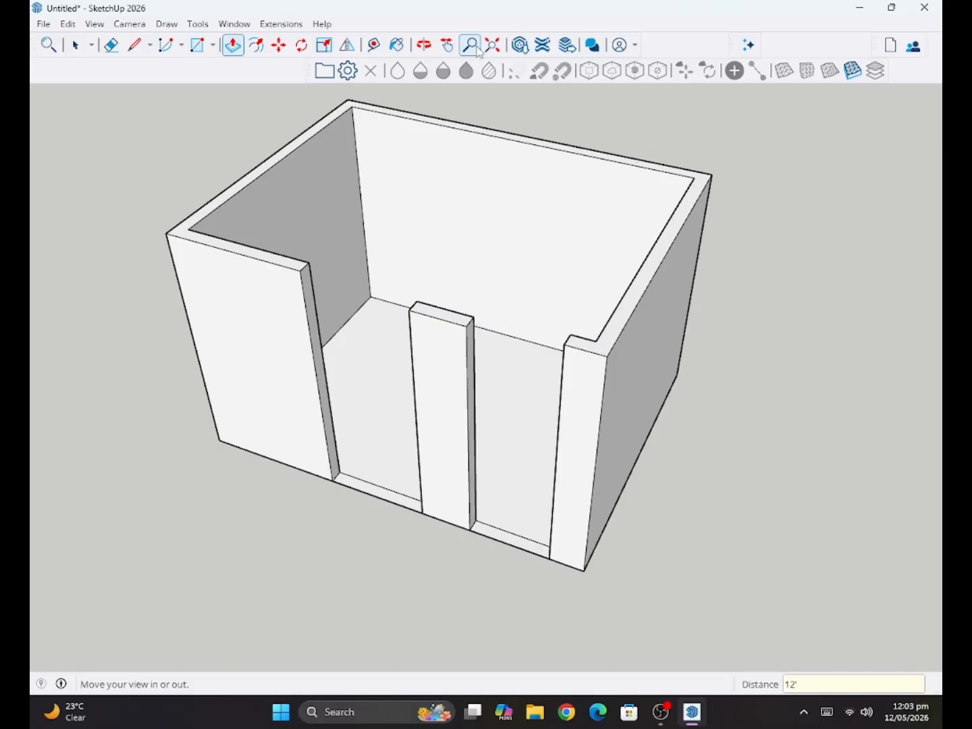
Raise the top of the pier between the front openings level with the adjoining front wall
left_click(419, 56)
left_click_drag(465, 115, 227, 328)
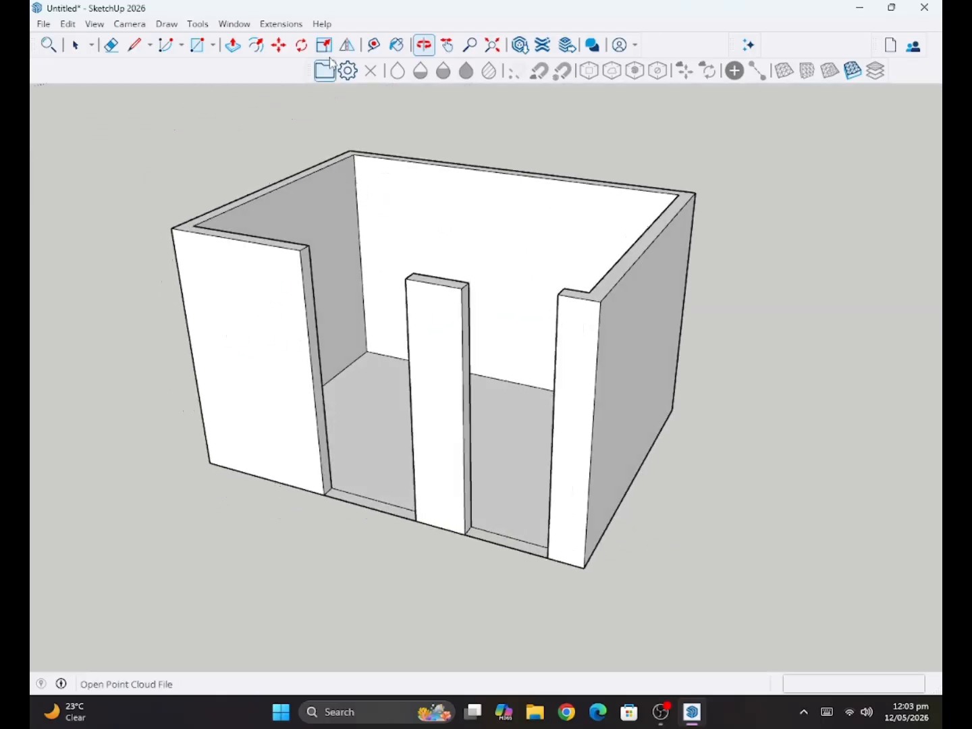
left_click(232, 45)
left_click(429, 284)
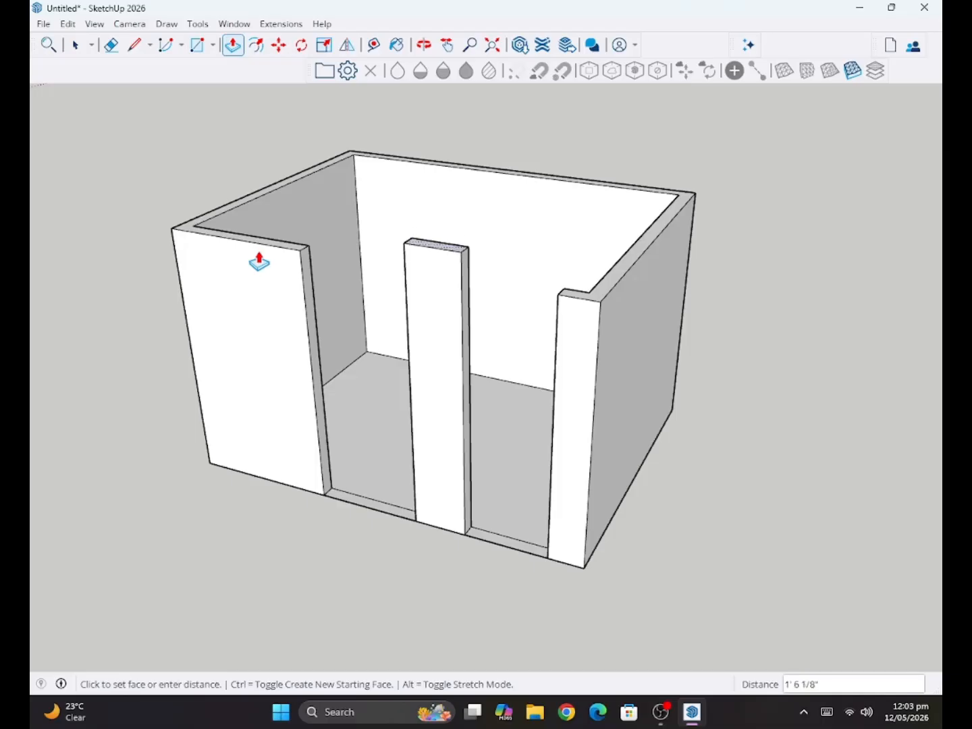
left_click(300, 250)
Draw an 8' high rectangle up the pier's door-side face and extrude the area above it 4' across to form the door header
left_click(424, 45)
left_click_drag(364, 189, 364, 365)
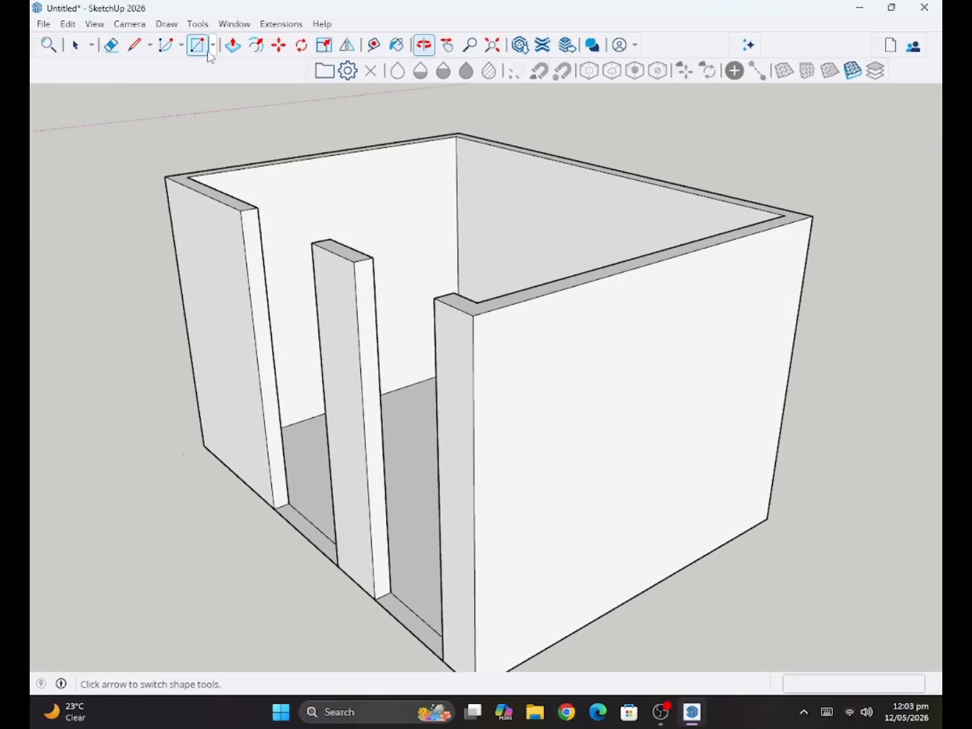
left_click(198, 47)
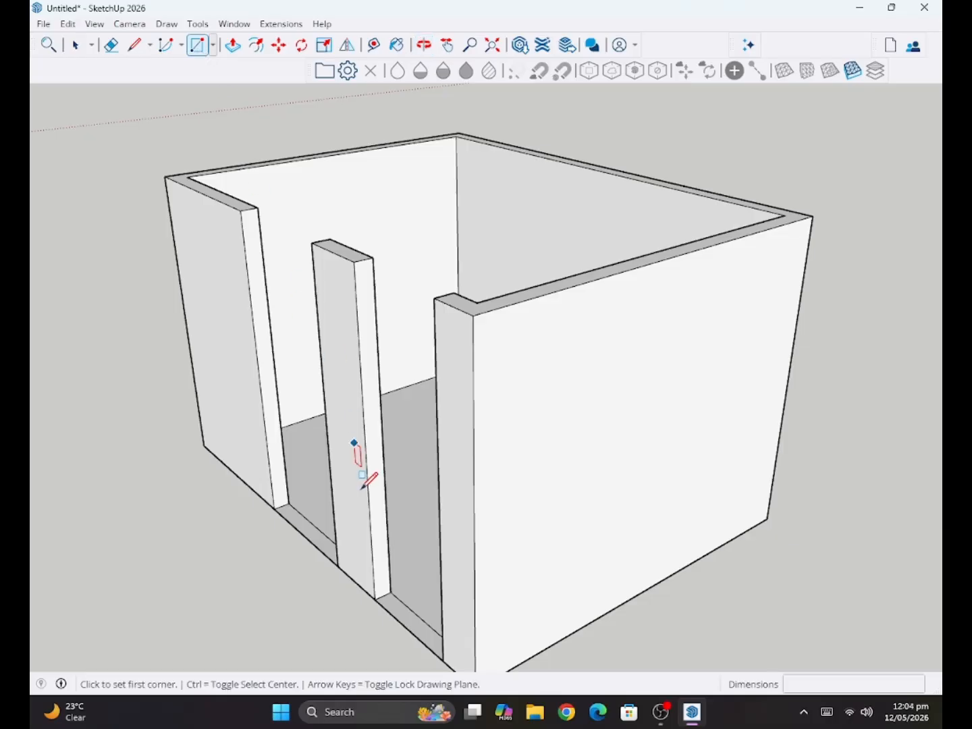
left_click(376, 598)
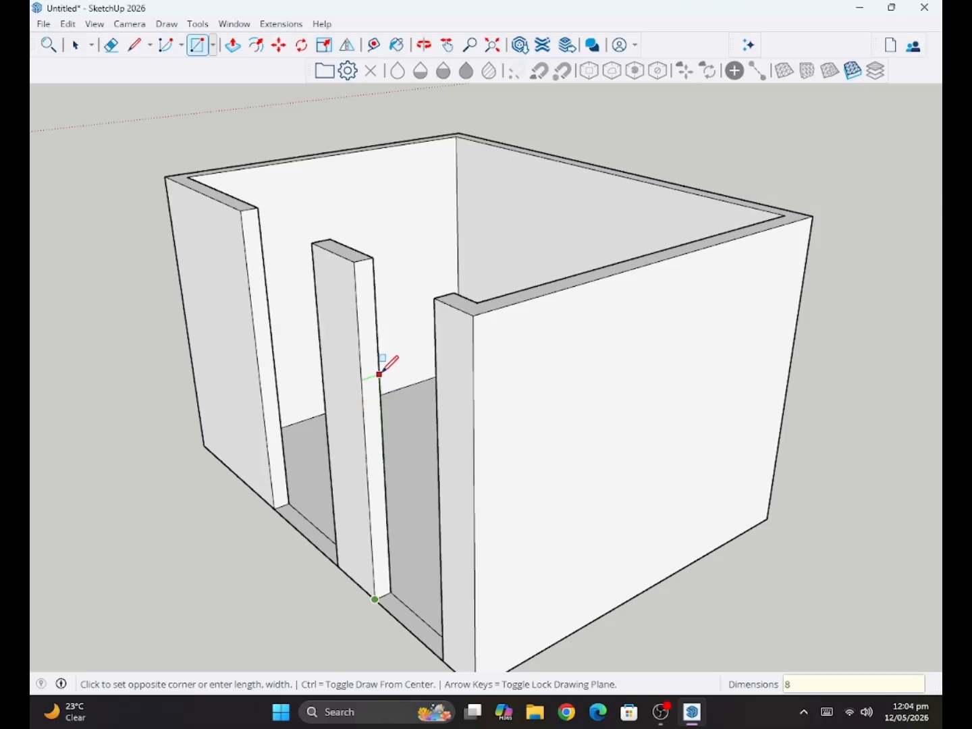
key("Return")
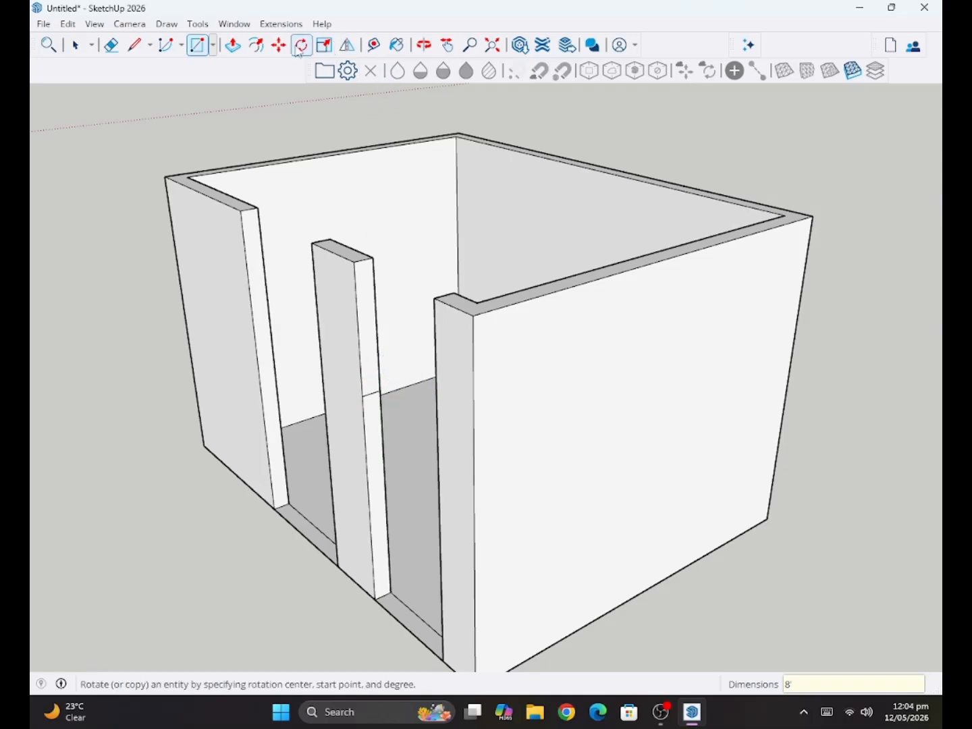
left_click(232, 44)
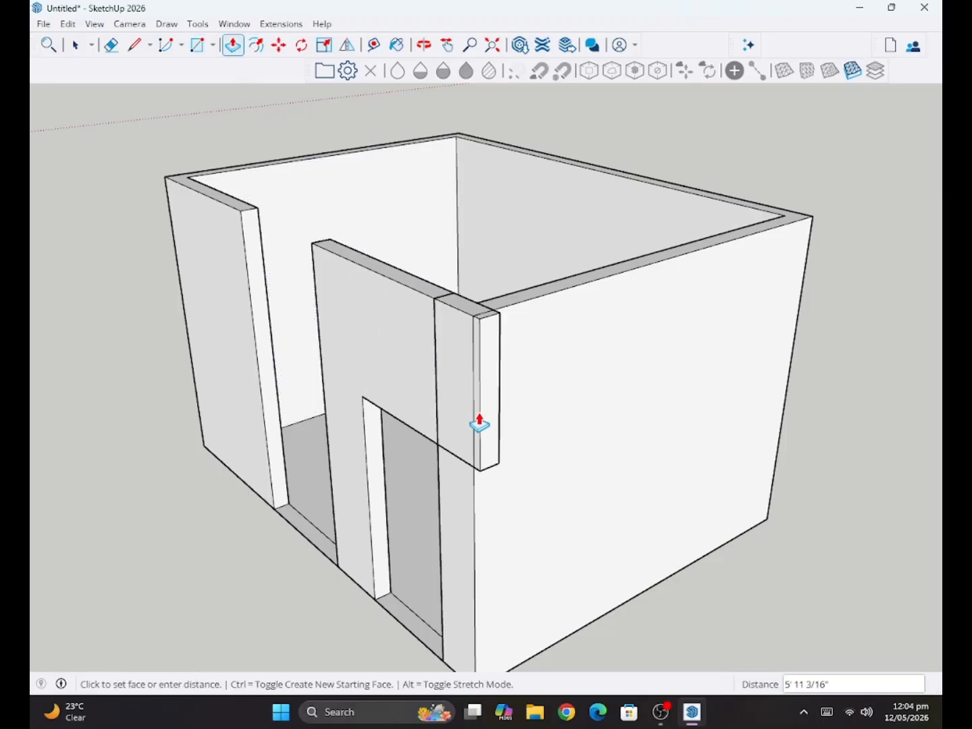
left_click(437, 402)
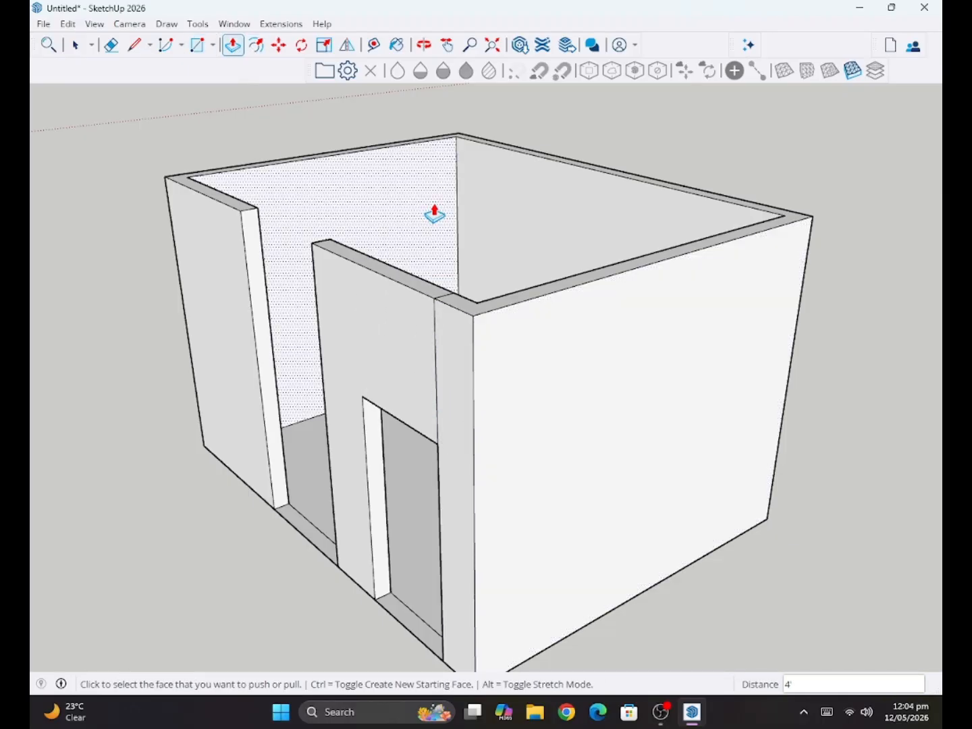
Erase the leftover seam edges where the door header meets the front corner wall, on both faces
left_click(424, 44)
left_click_drag(360, 404, 444, 432)
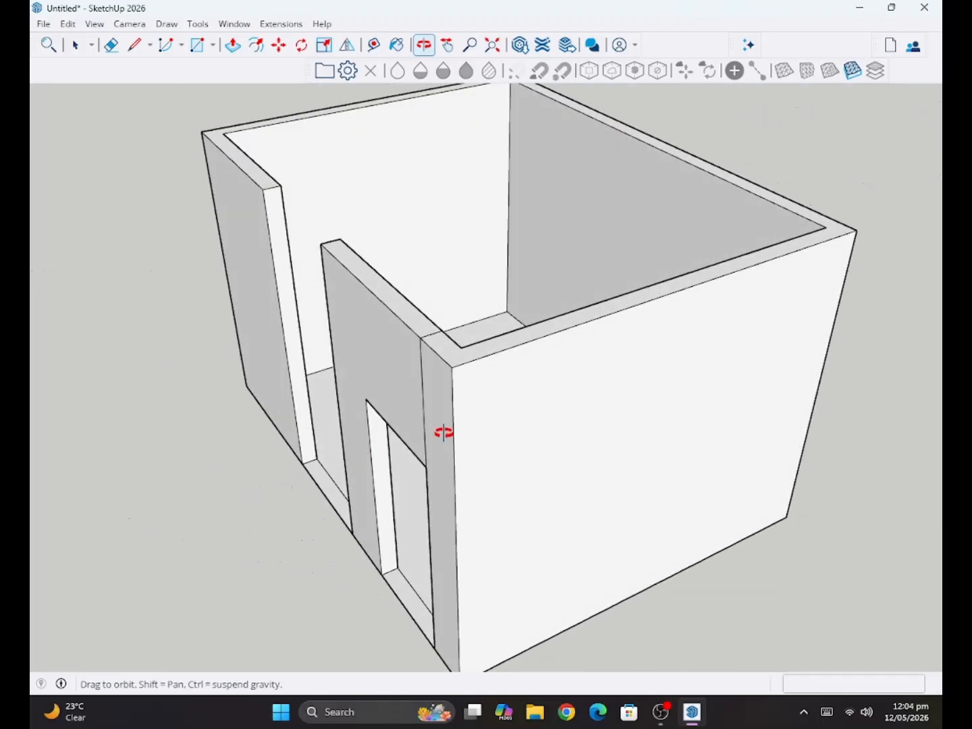
left_click(112, 45)
scroll(557, 491, "up", 3)
left_click(345, 237)
left_click(423, 44)
left_click_drag(176, 290, 222, 282)
left_click(111, 45)
left_click(225, 108)
Extrude the remaining floor-level front strip section upward by 3' to form the window sill wall
left_click(424, 44)
left_click_drag(233, 291, 352, 379)
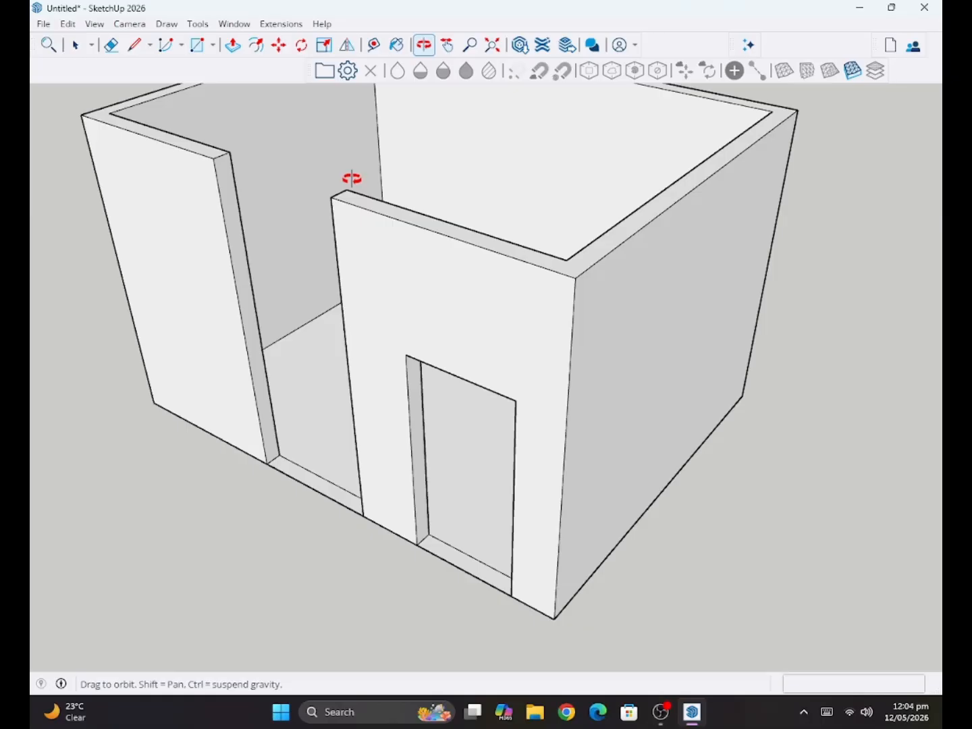
left_click(232, 44)
left_click(310, 494)
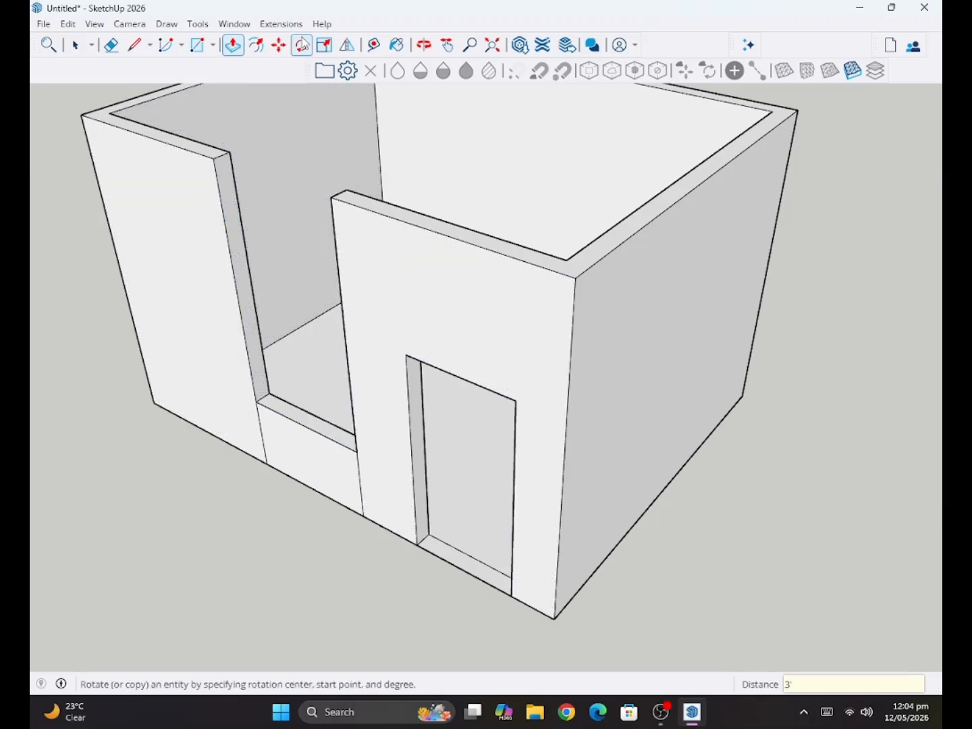
Erase the vertical seam edges at both ends of the sill wall, on the outside and inside of the front wall
left_click(423, 45)
left_click_drag(262, 354, 270, 252)
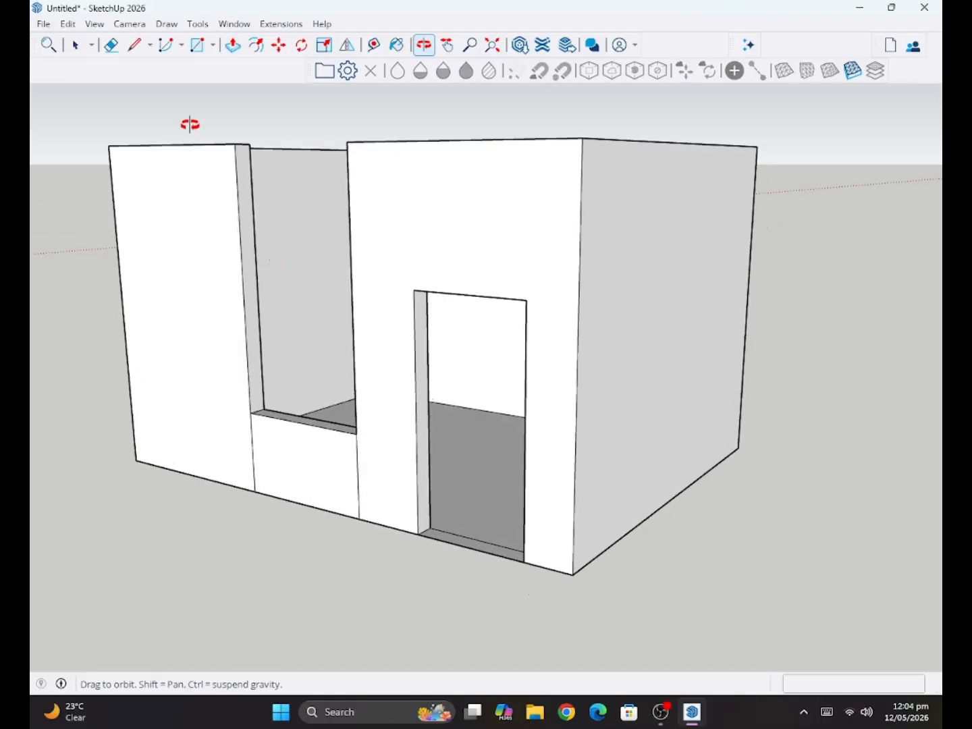
scroll(190, 125, "up", 2)
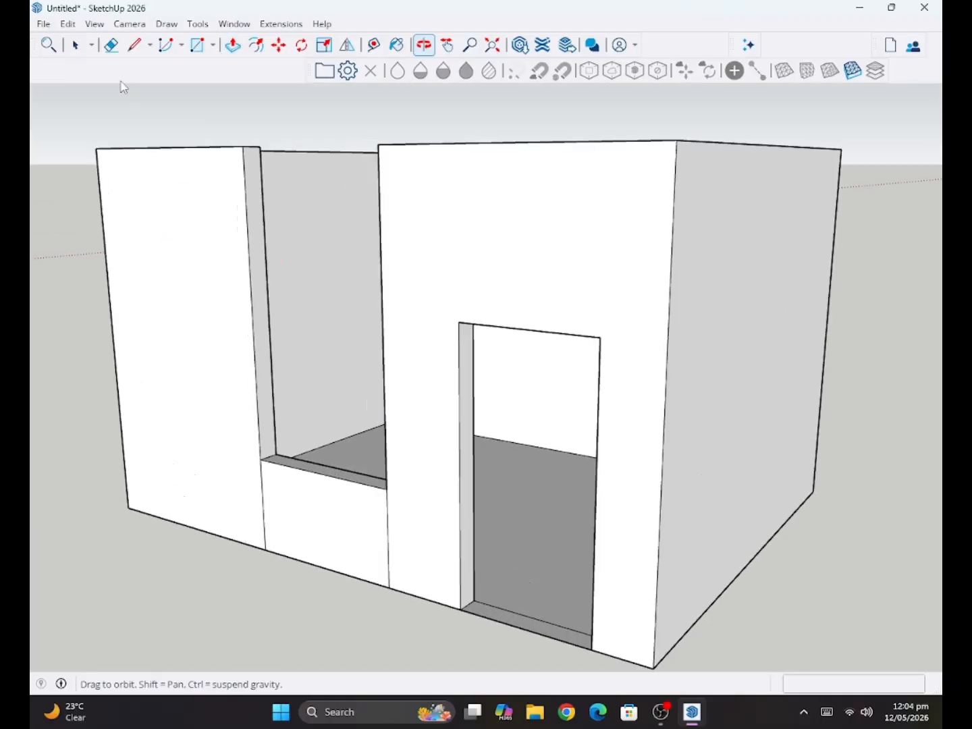
left_click(112, 45)
left_click_drag(393, 521, 262, 513)
left_click(423, 46)
mouse_move(446, 204)
left_mouse_down()
mouse_move(284, 321)
mouse_move(103, 356)
mouse_move(452, 256)
mouse_move(415, 364)
mouse_move(413, 354)
left_mouse_up()
left_click(112, 45)
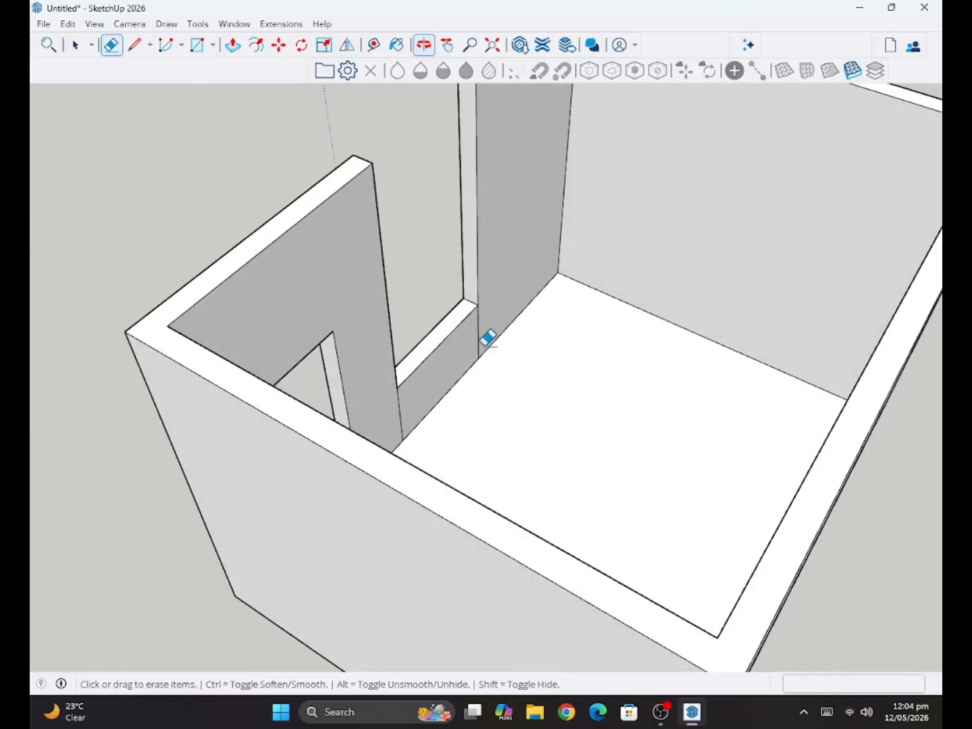
left_click(403, 411)
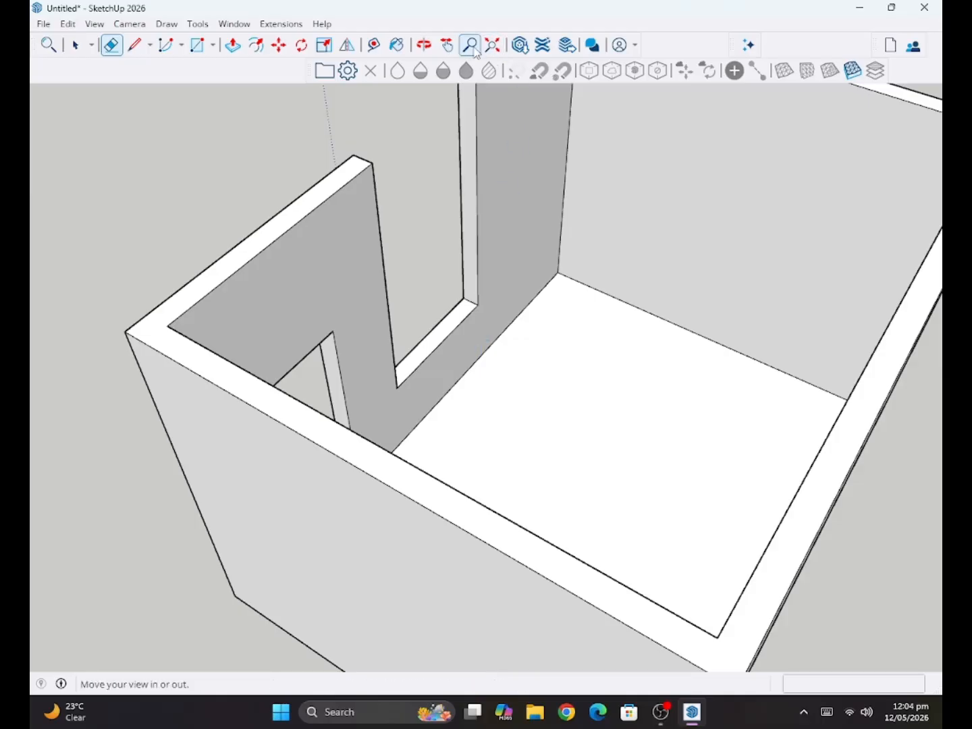
Try to draw a 6' high rectangle down the window jamb from its top outer corner
left_click(424, 45)
mouse_move(472, 310)
left_mouse_down()
mouse_move(581, 303)
mouse_move(388, 365)
mouse_move(590, 391)
mouse_move(573, 384)
mouse_move(438, 581)
mouse_move(484, 485)
mouse_move(720, 308)
mouse_move(611, 361)
mouse_move(297, 424)
mouse_move(287, 459)
left_mouse_up()
left_click_drag(449, 394, 327, 335)
left_click_drag(337, 391, 352, 297)
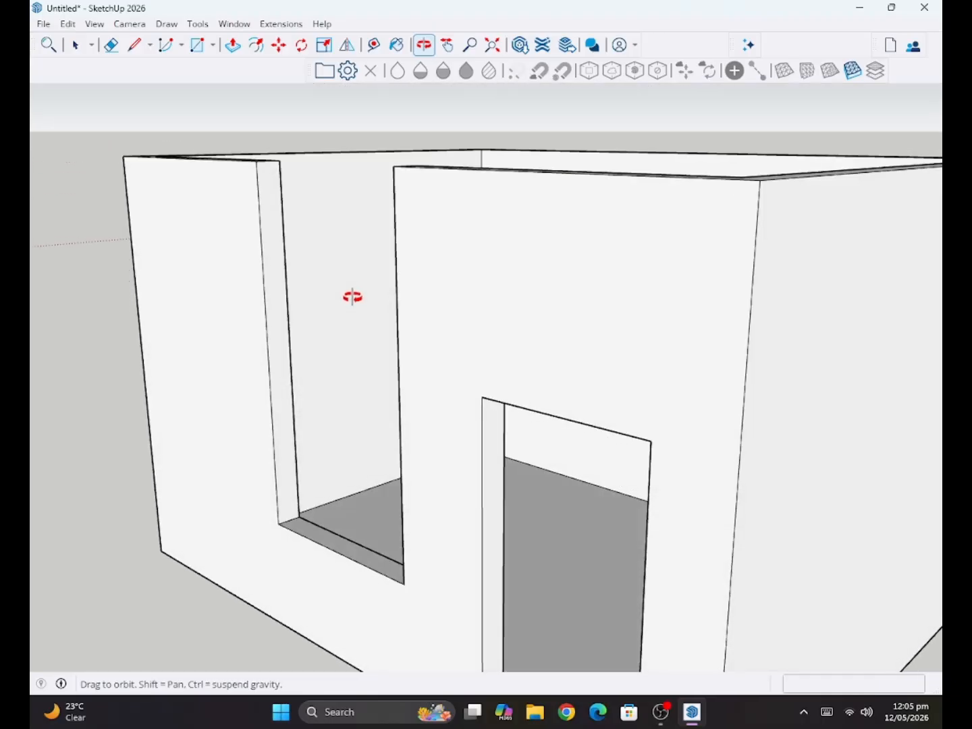
left_click(197, 46)
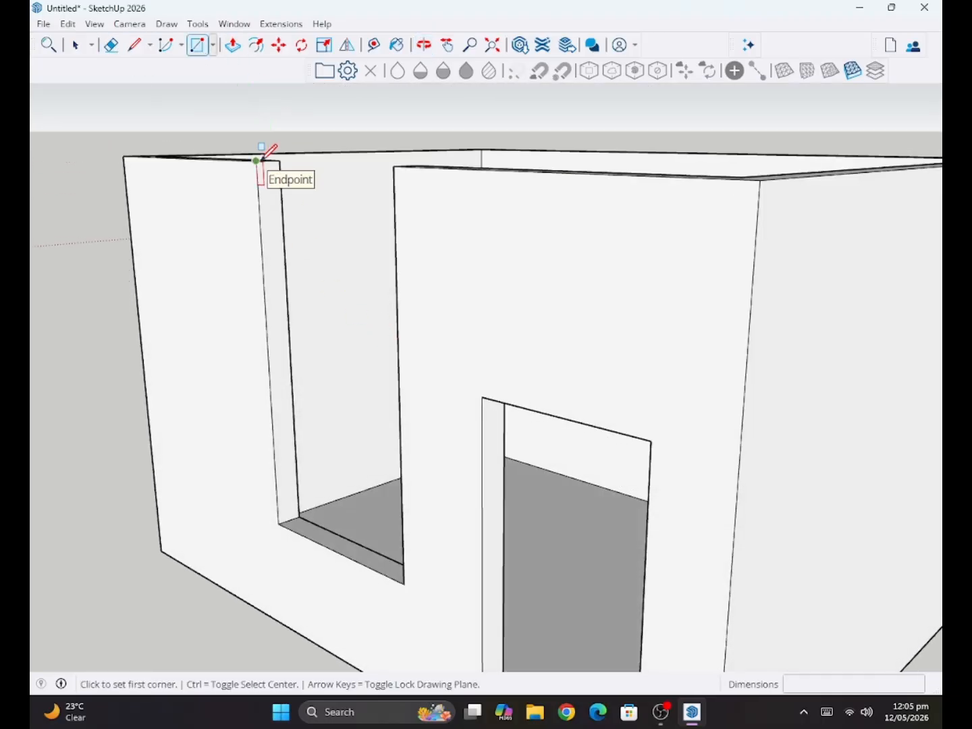
left_click(256, 161)
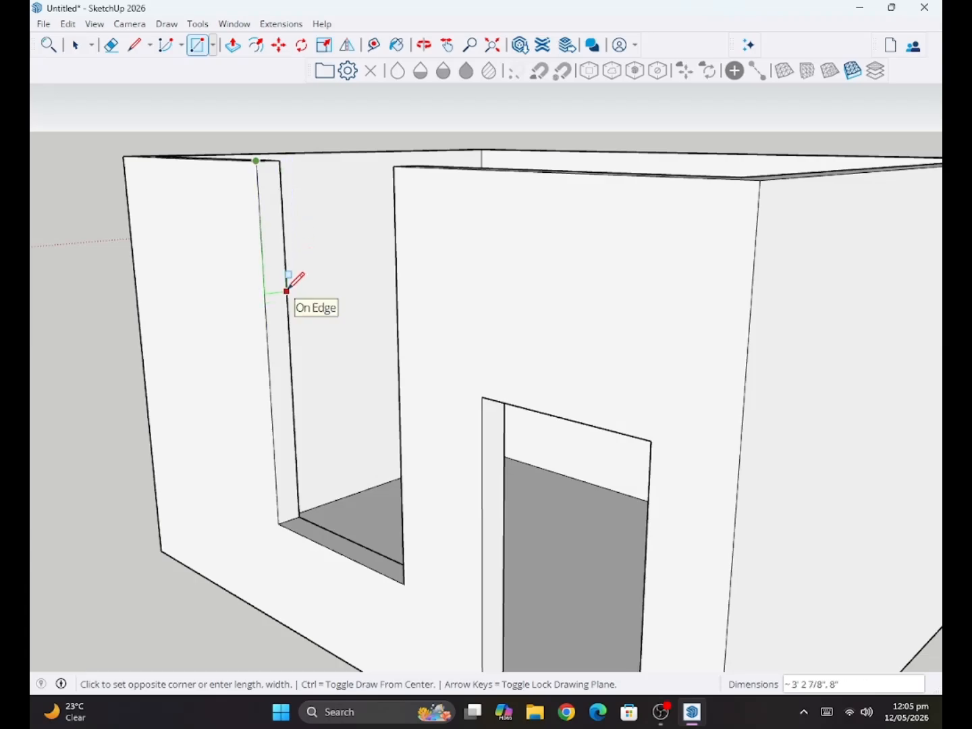
type("6")
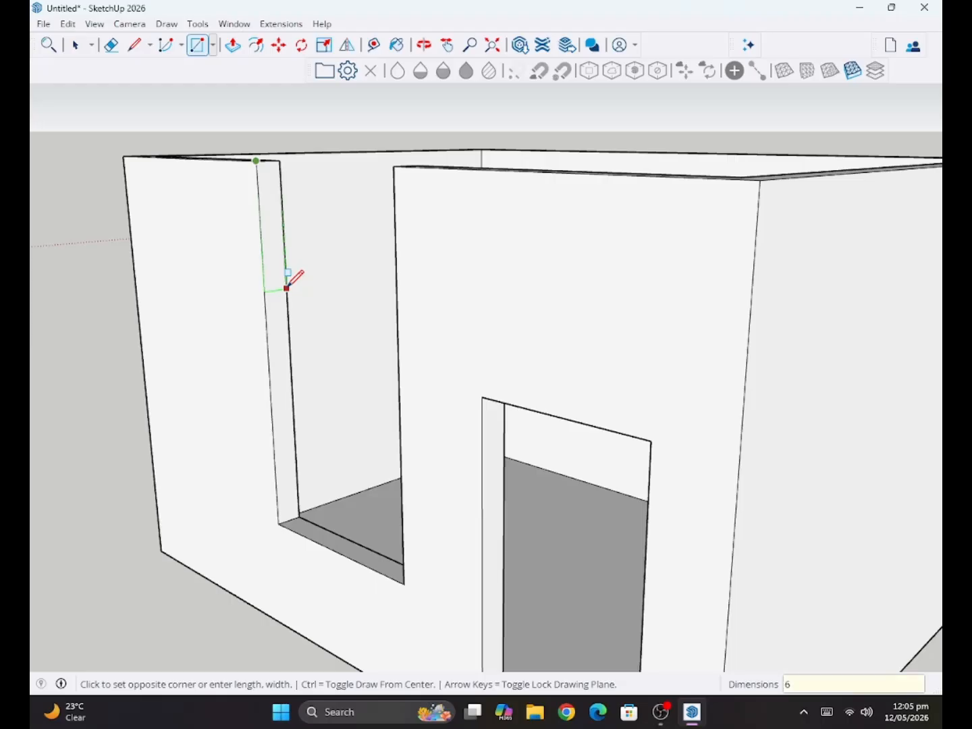
key("Return")
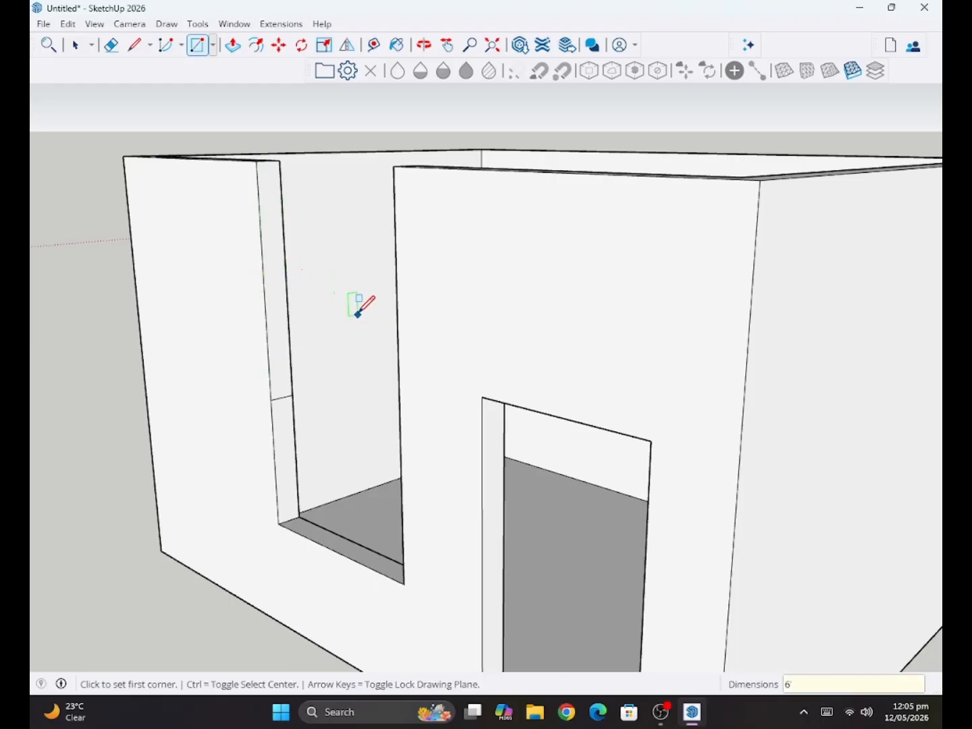
key("ctrl")
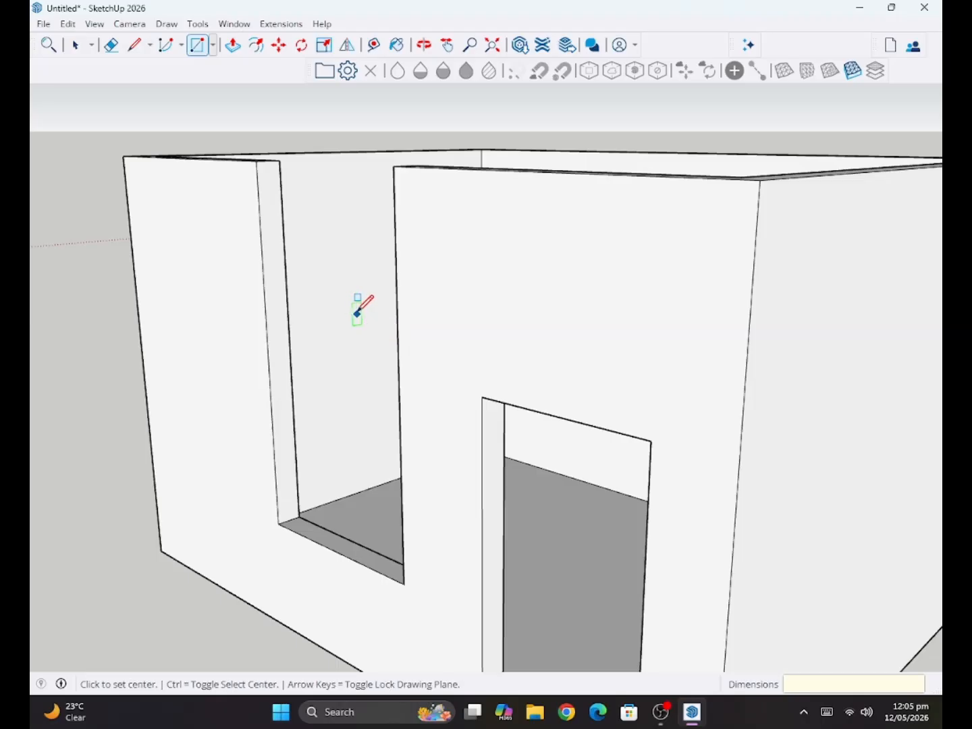
left_click(257, 161)
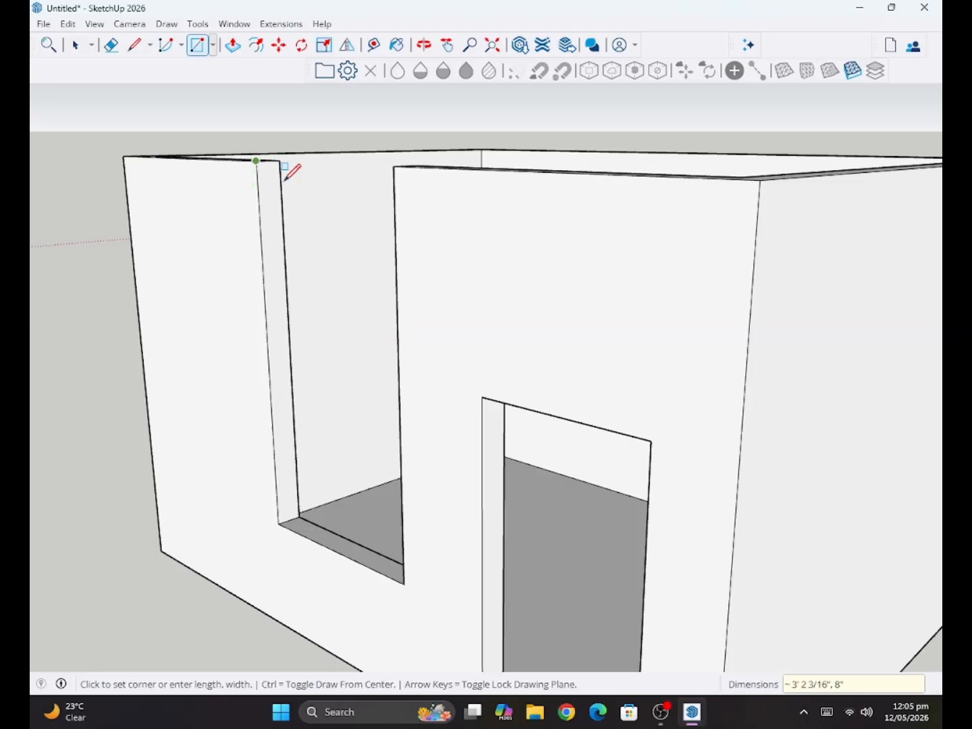
left_click(295, 286)
key("ctrl+z")
left_click(235, 48)
Draw a 3' high rectangle down the window jamb from its top outer corner, spanning the wall thickness
left_click(197, 49)
left_click(256, 160)
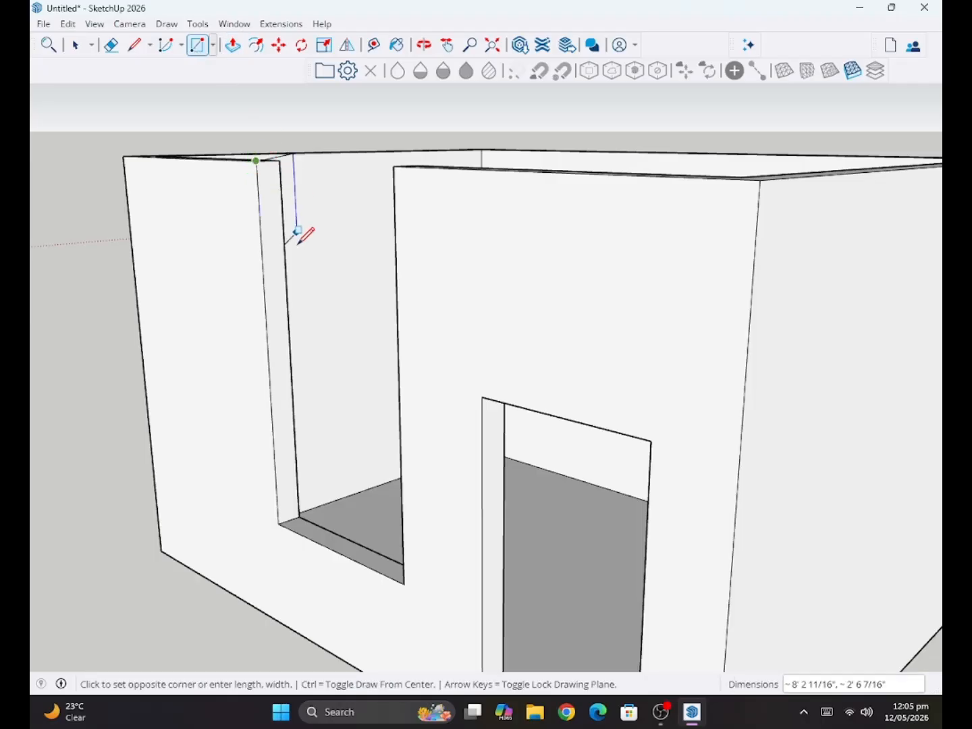
left_click(290, 283)
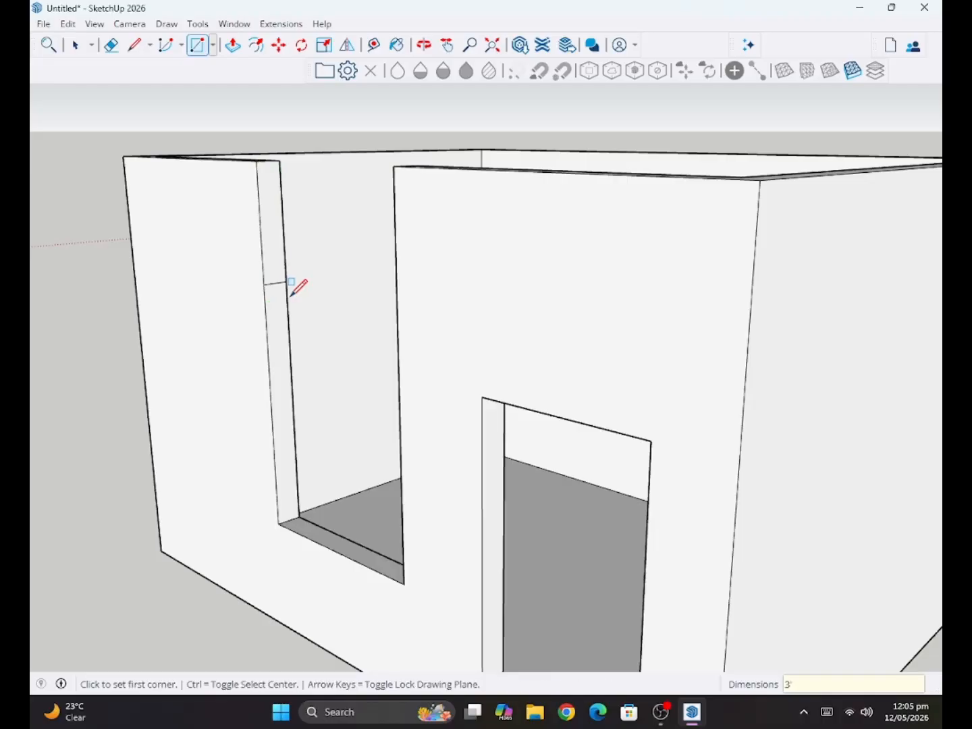
Extrude the jamb's upper rectangle across the opening to the opposite pier to close the wall above the window
left_click(232, 44)
left_click(282, 223)
left_click(426, 287)
left_click(424, 45)
left_click_drag(580, 283, 517, 181)
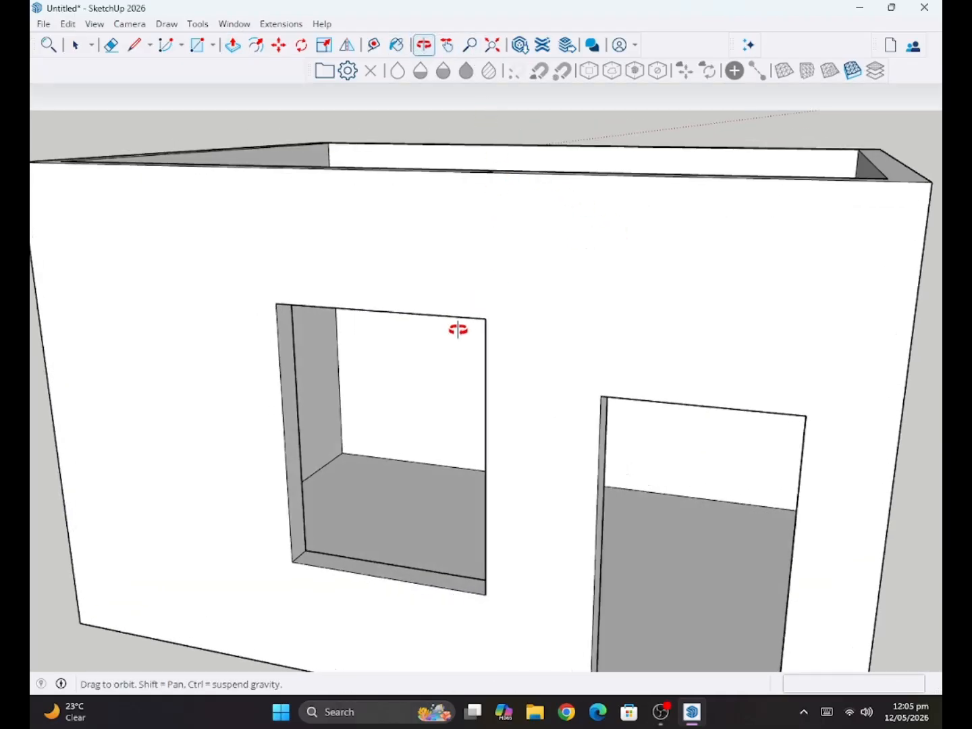
Draw a 4' high rectangle down the window jamb from its top outer corner, spanning the wall thickness
middle_click_drag(365, 356, 308, 304)
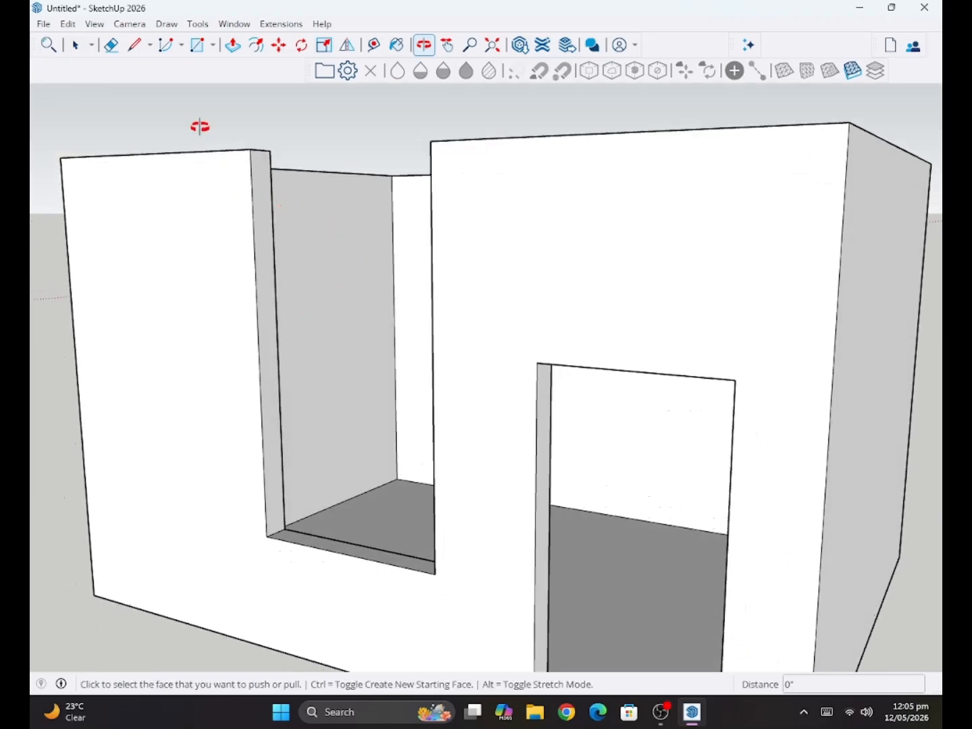
left_click(197, 47)
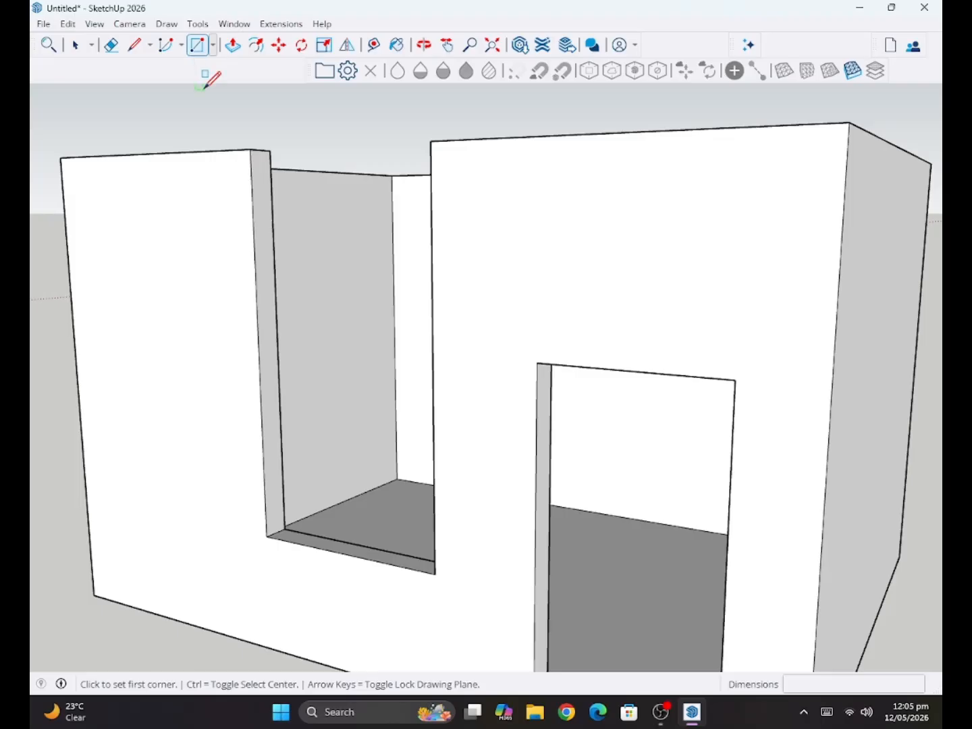
left_click(251, 149)
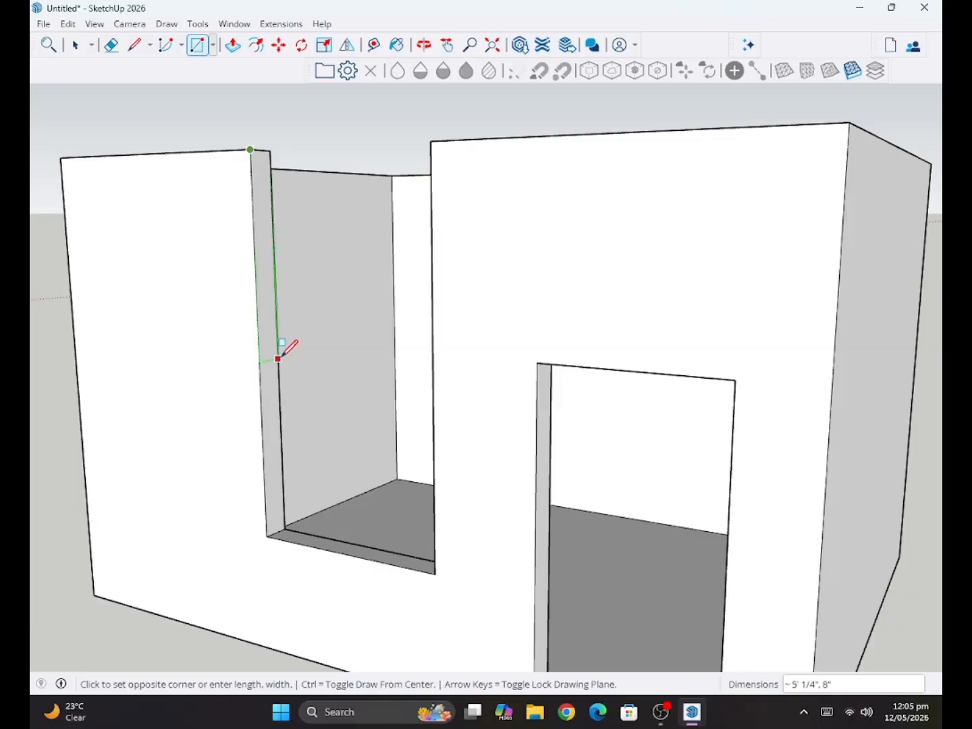
type("4'")
key("Return")
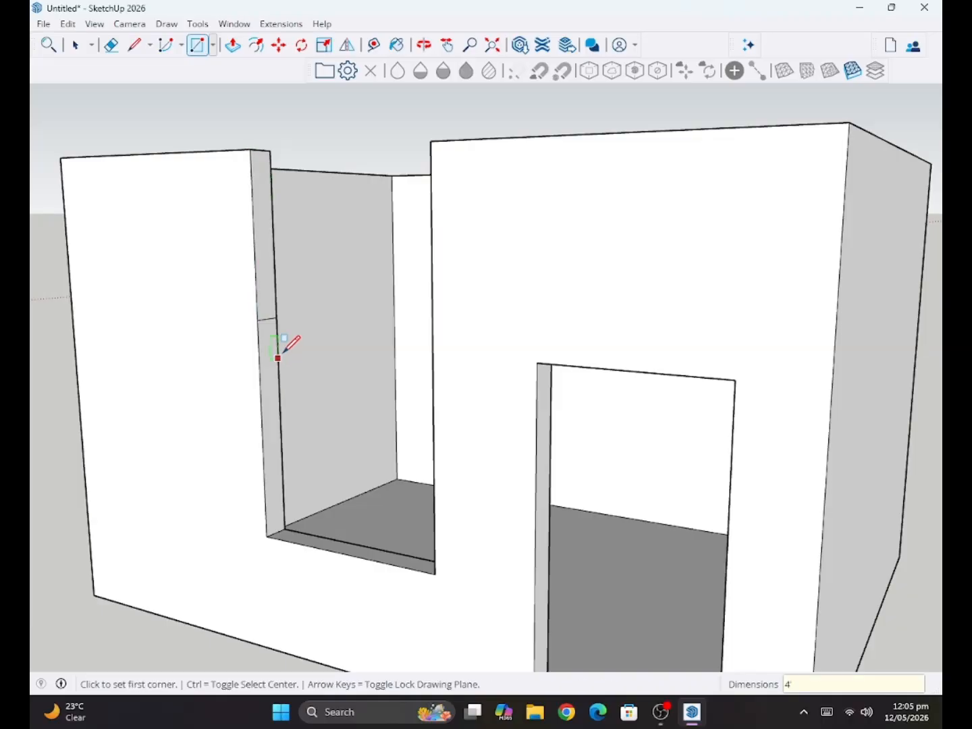
left_click(336, 284)
left_click(384, 410)
left_click(384, 396)
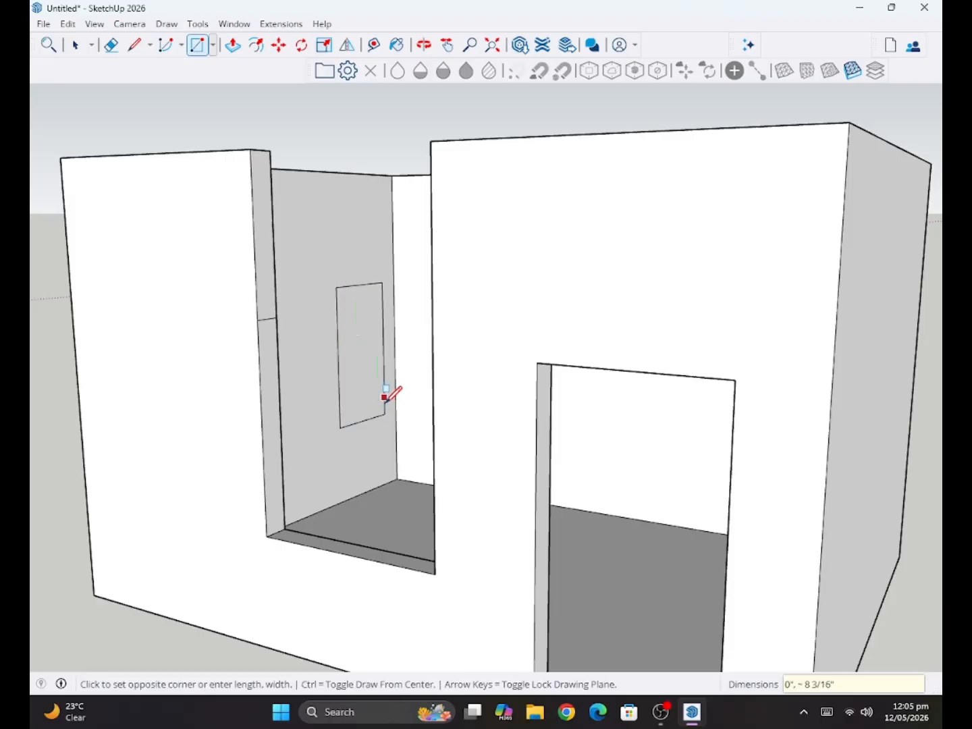
key("Escape")
Extrude the jamb's 4' high upper rectangle across to the opposite pier to close the wall above the window
left_click(423, 44)
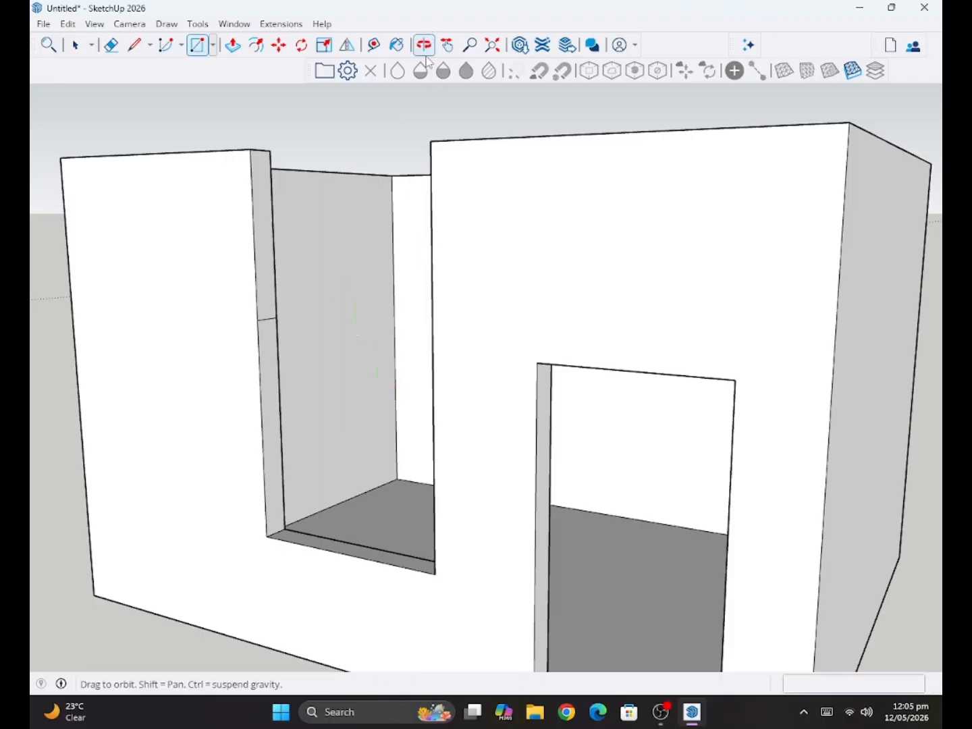
left_click_drag(446, 256, 452, 352)
scroll(419, 219, "down", 10)
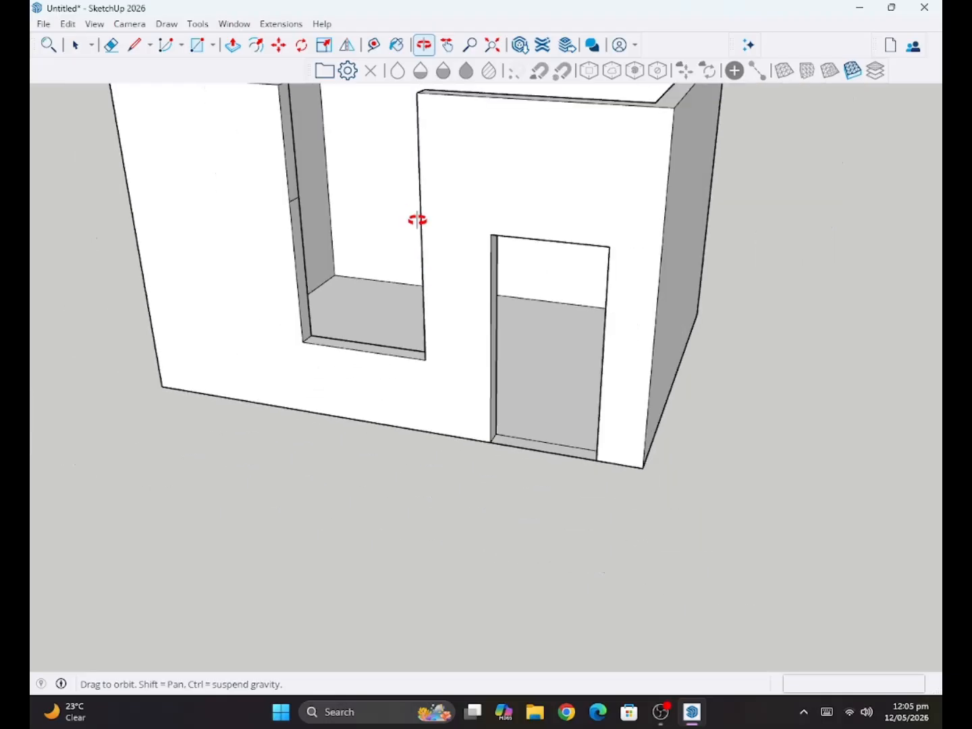
left_click_drag(407, 203, 308, 197)
left_click(232, 44)
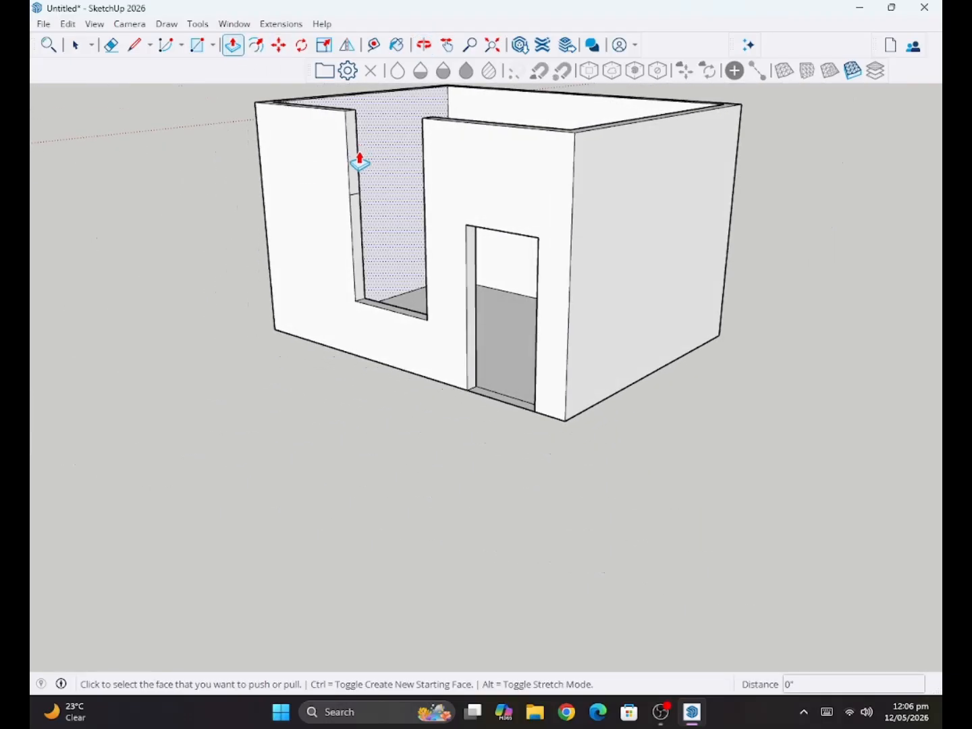
left_click(355, 169)
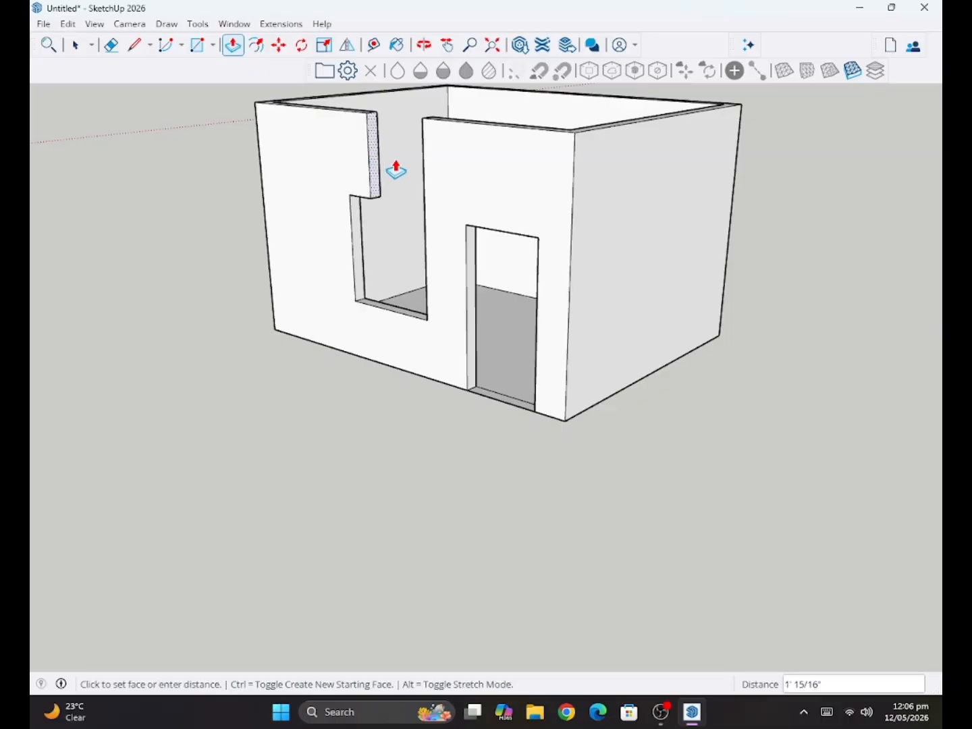
left_click(428, 194)
Try to push the underside of the wall above the door upward by 9'
left_click(424, 45)
left_click_drag(451, 222, 477, 119)
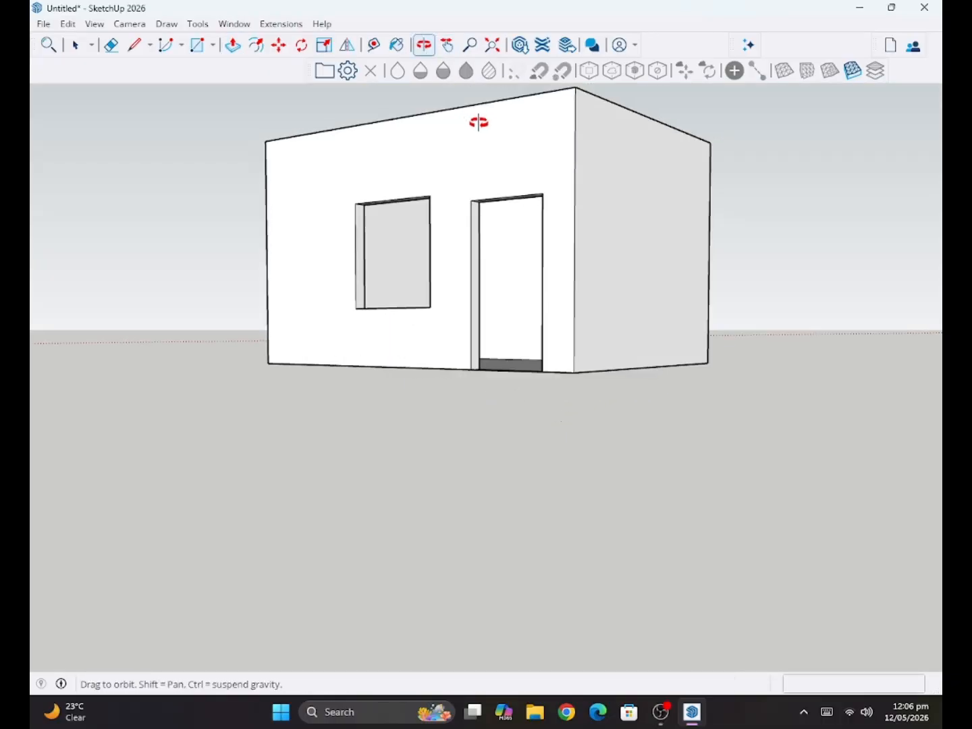
scroll(481, 188, "up", 3)
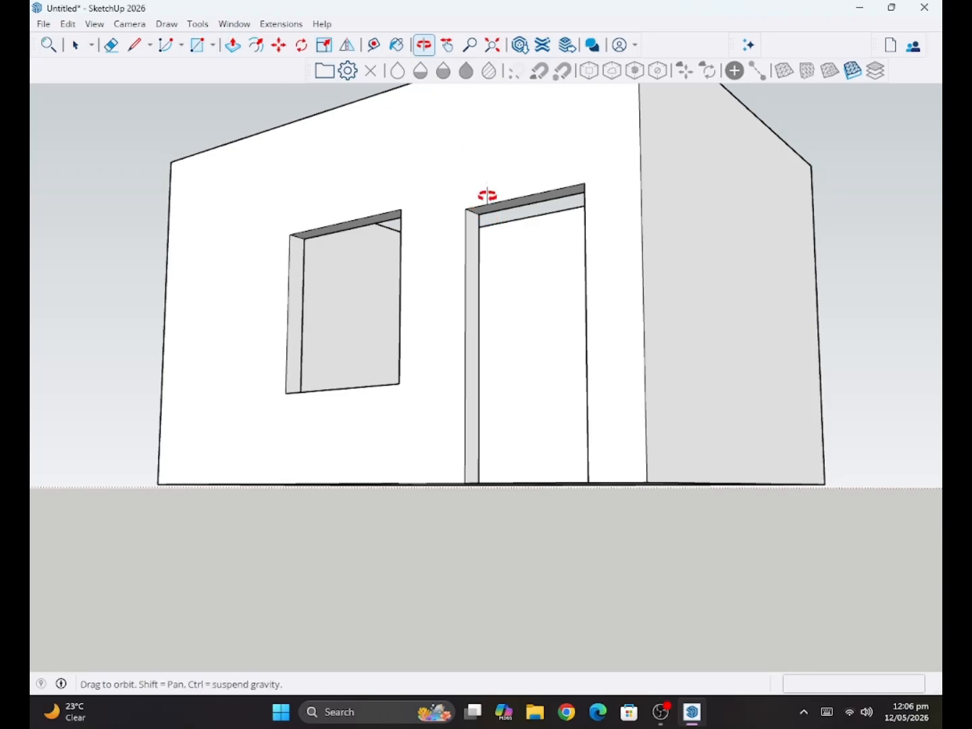
scroll(489, 209, "up", 6)
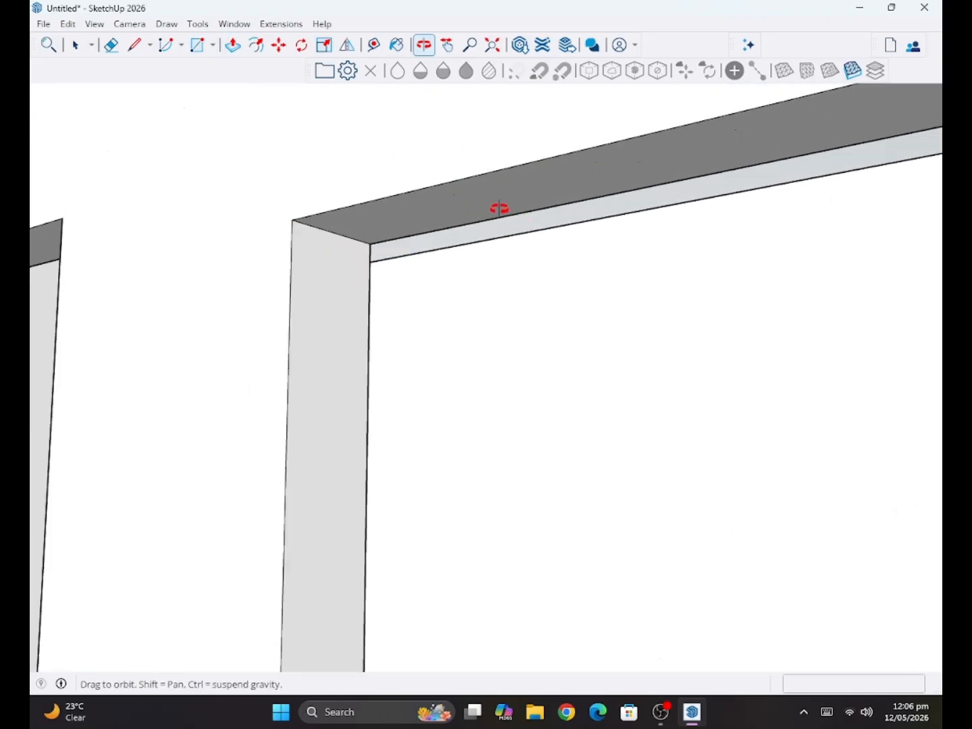
left_click(232, 44)
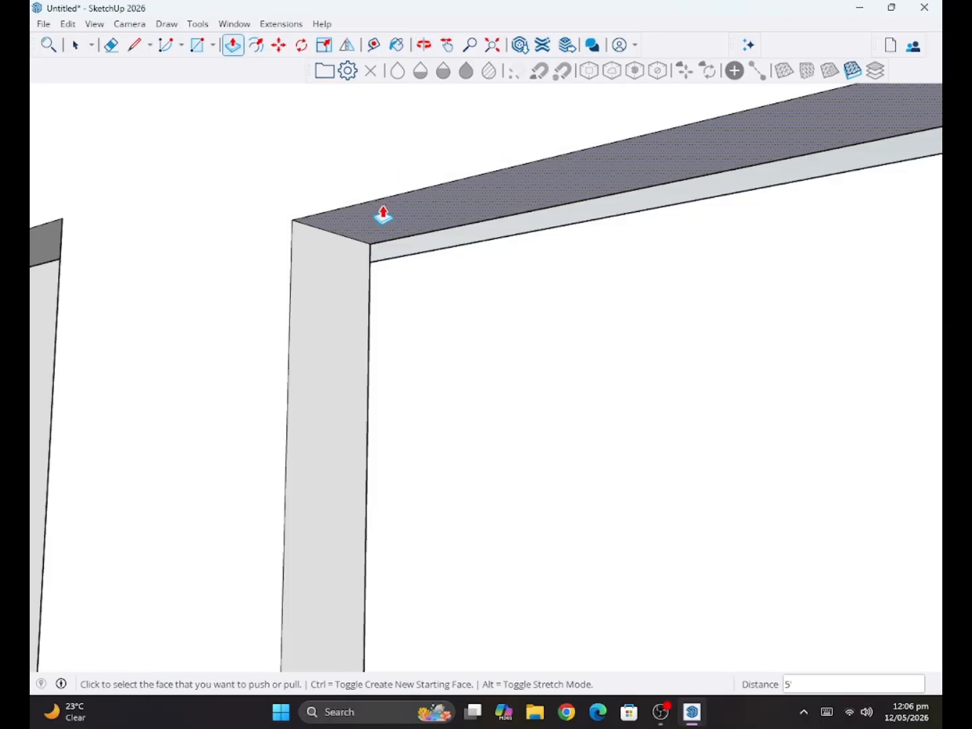
left_click(383, 209)
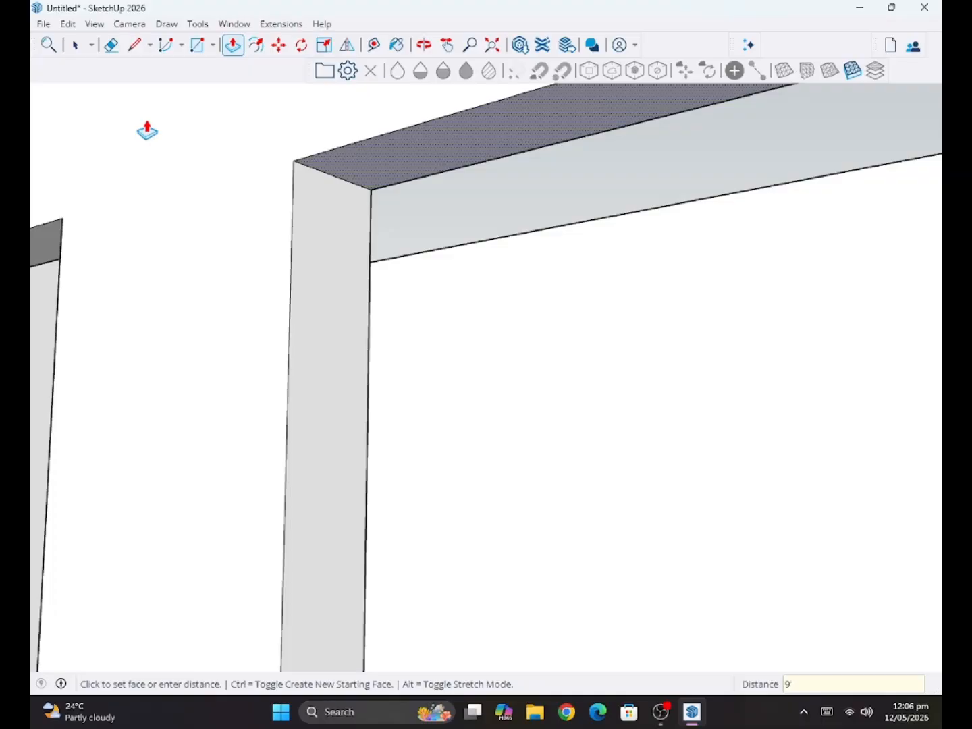
key("Return")
left_click(421, 48)
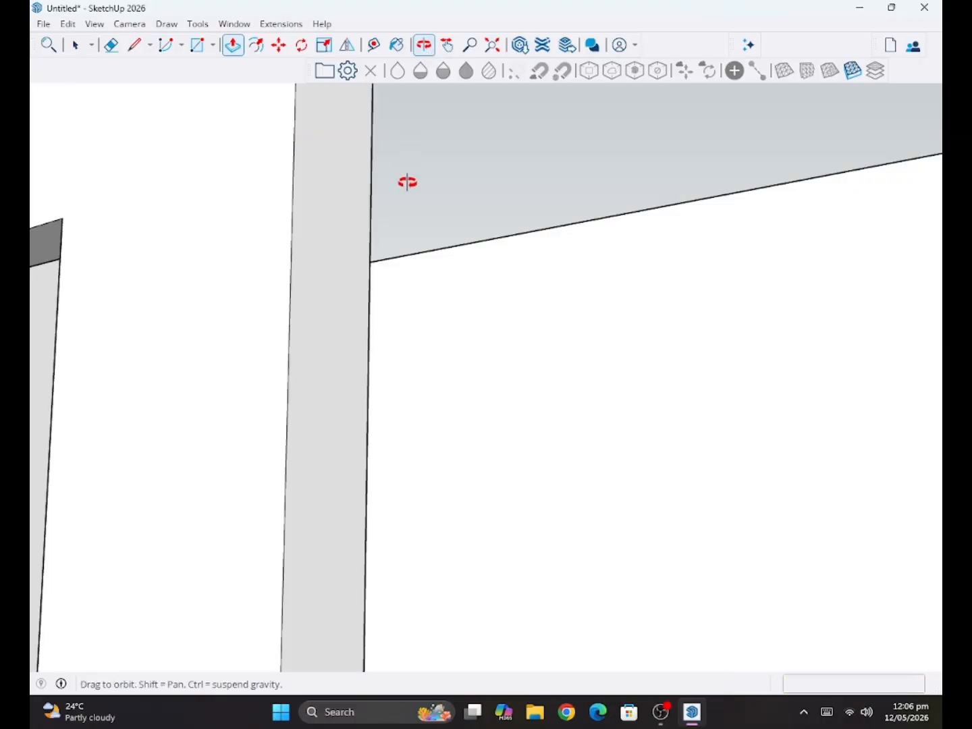
scroll(432, 202, "down", 8)
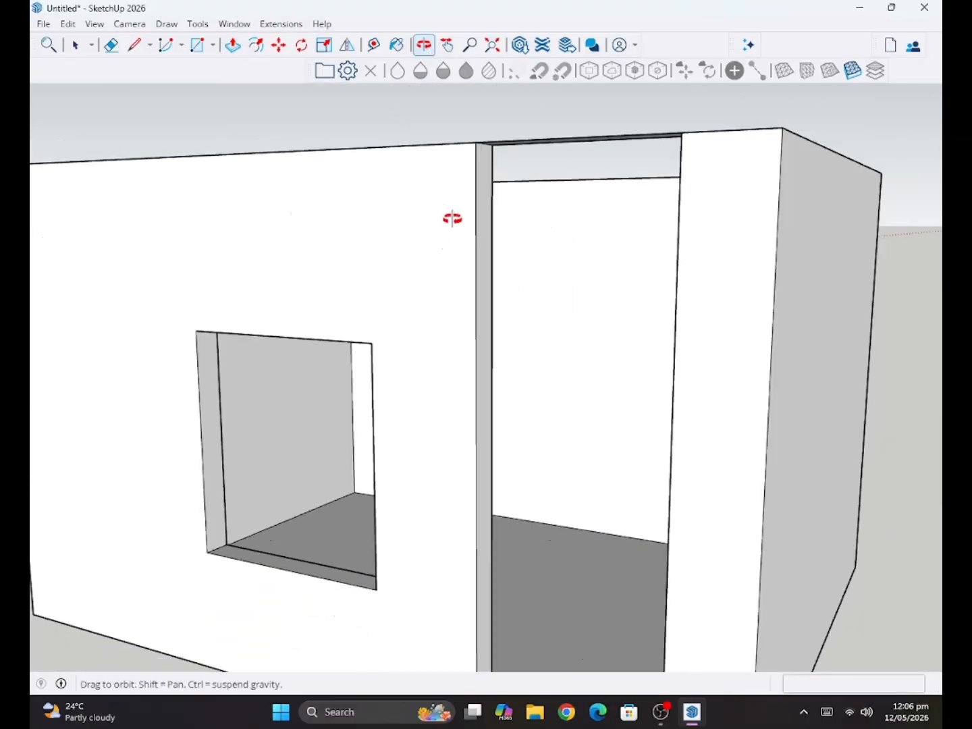
Push the underside of the wall above the door up slightly, so the door opening ends just above the window's top
left_click_drag(452, 218, 418, 162)
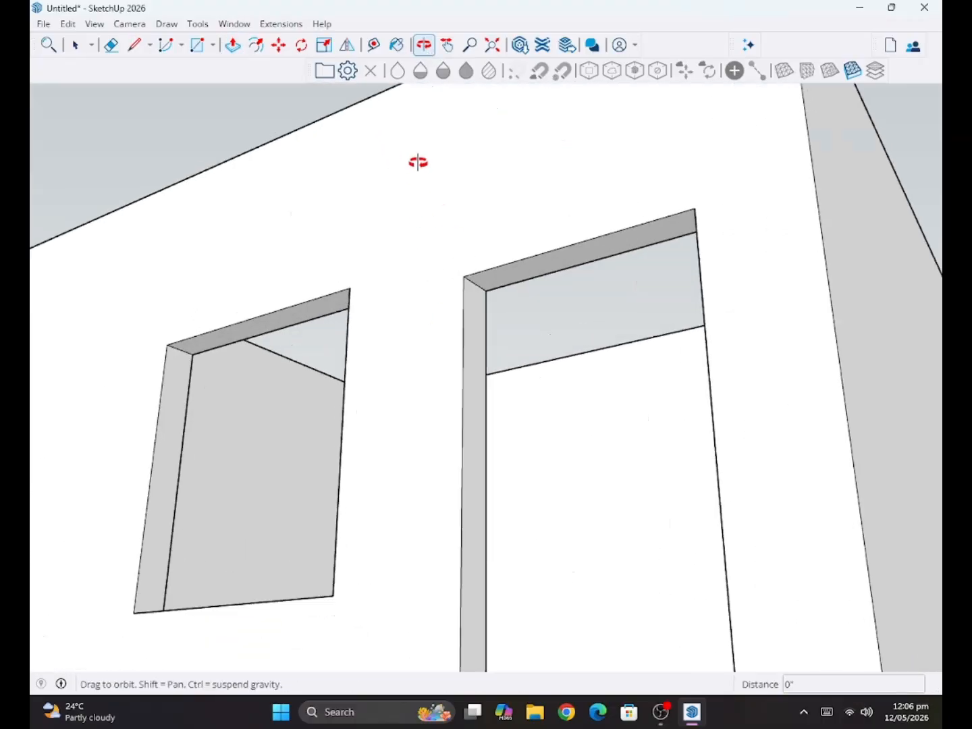
left_click(232, 45)
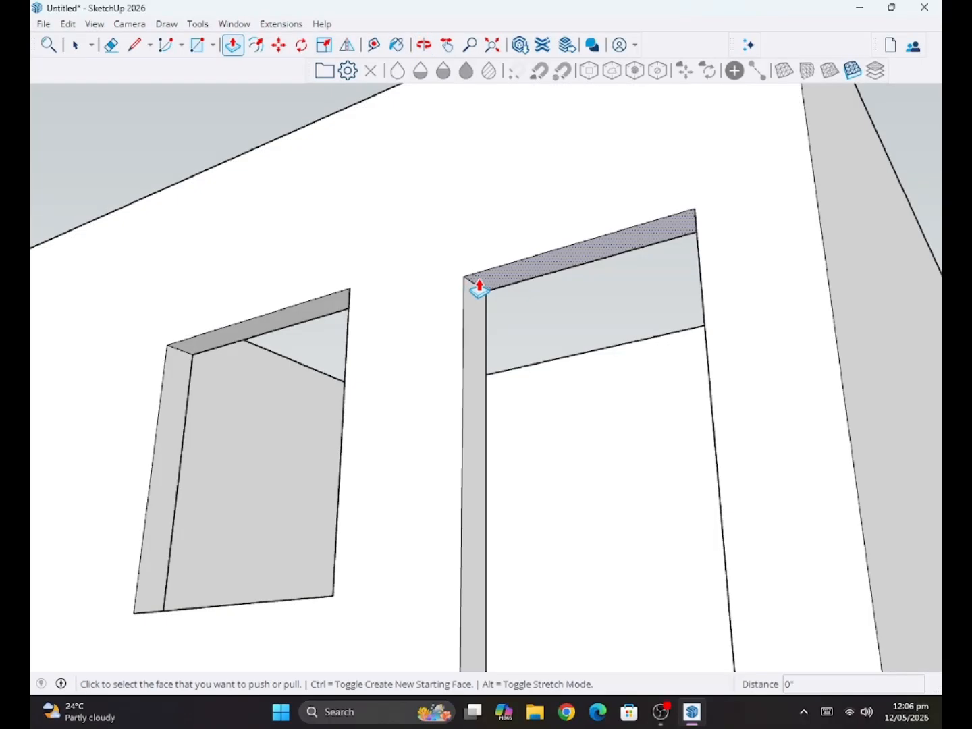
left_click(483, 279)
left_click(489, 234)
left_click(424, 46)
left_click_drag(546, 290, 497, 342)
scroll(409, 304, "down", 3)
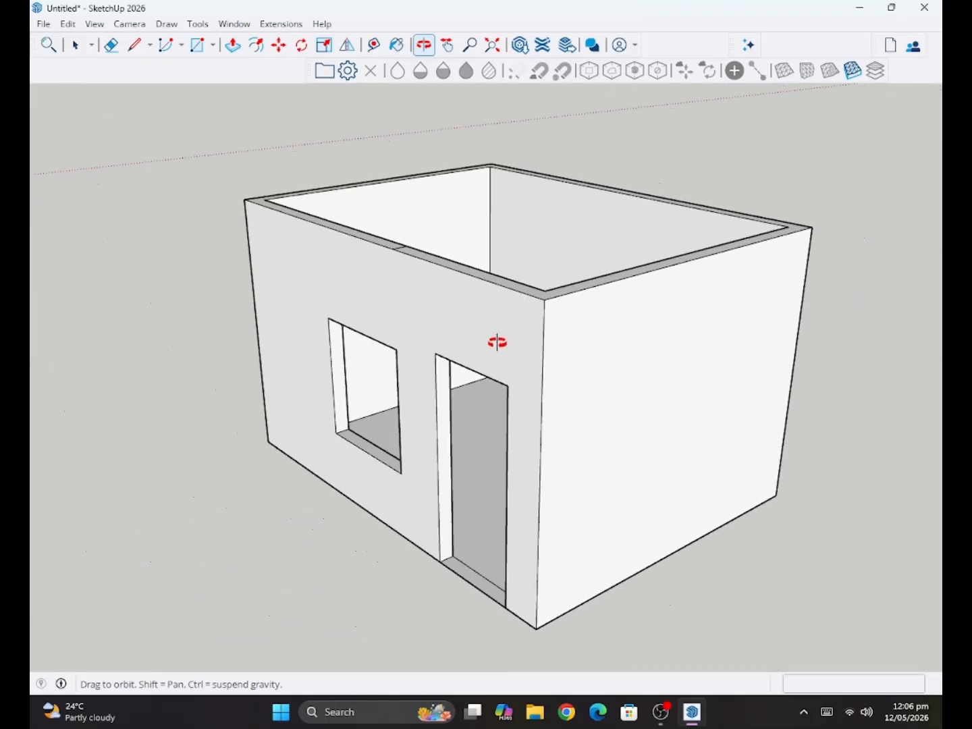
Hide the AI Tools toolbar and try to paint the front wall's outer face with the Paint Bucket
left_click(395, 48)
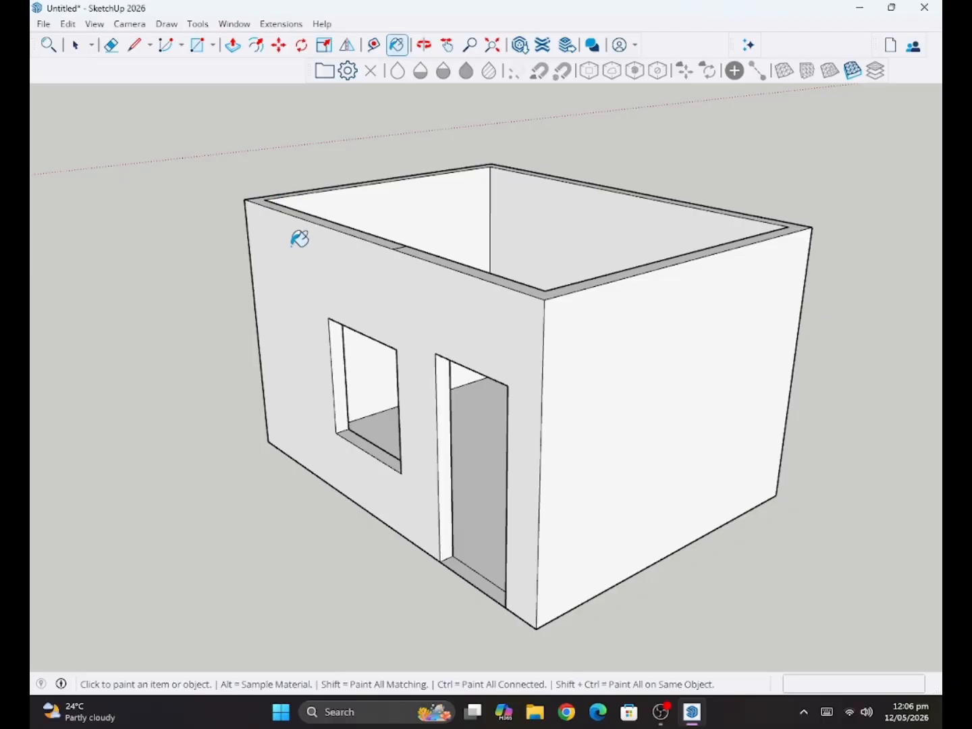
left_click(398, 47)
right_click(398, 47)
left_click(397, 46)
right_click(402, 46)
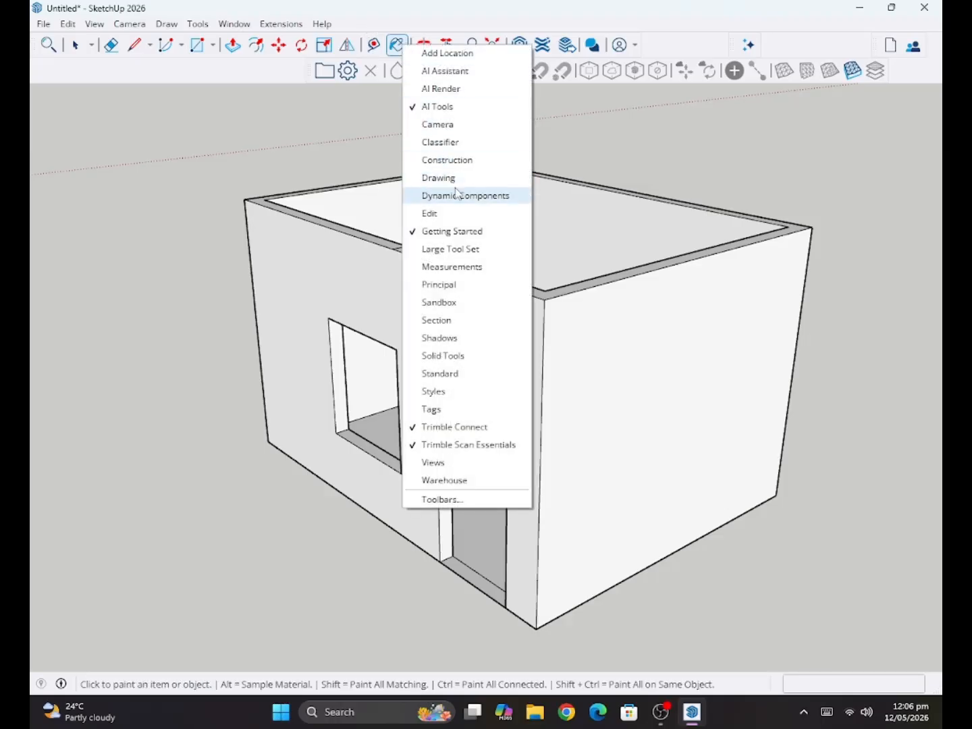
left_click(439, 107)
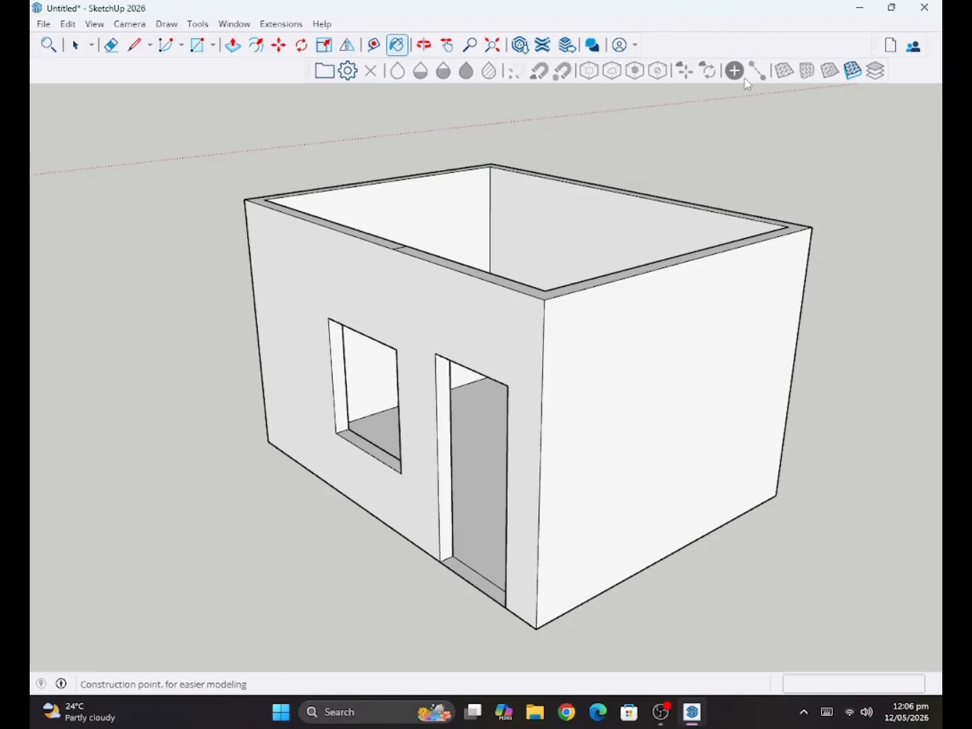
left_click(398, 45)
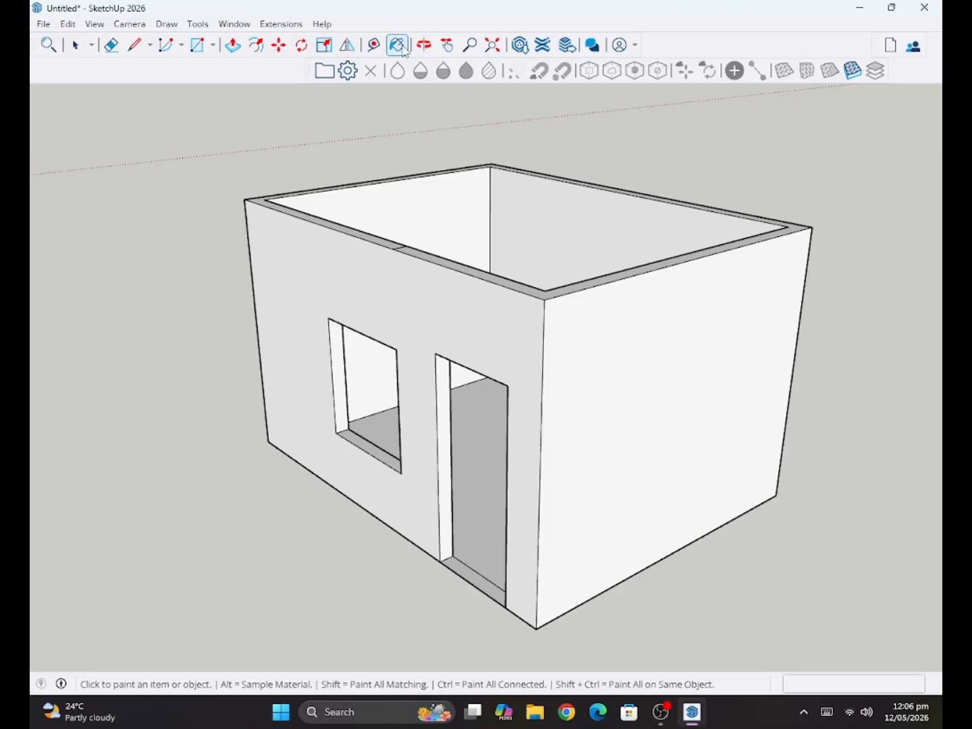
left_click(466, 334)
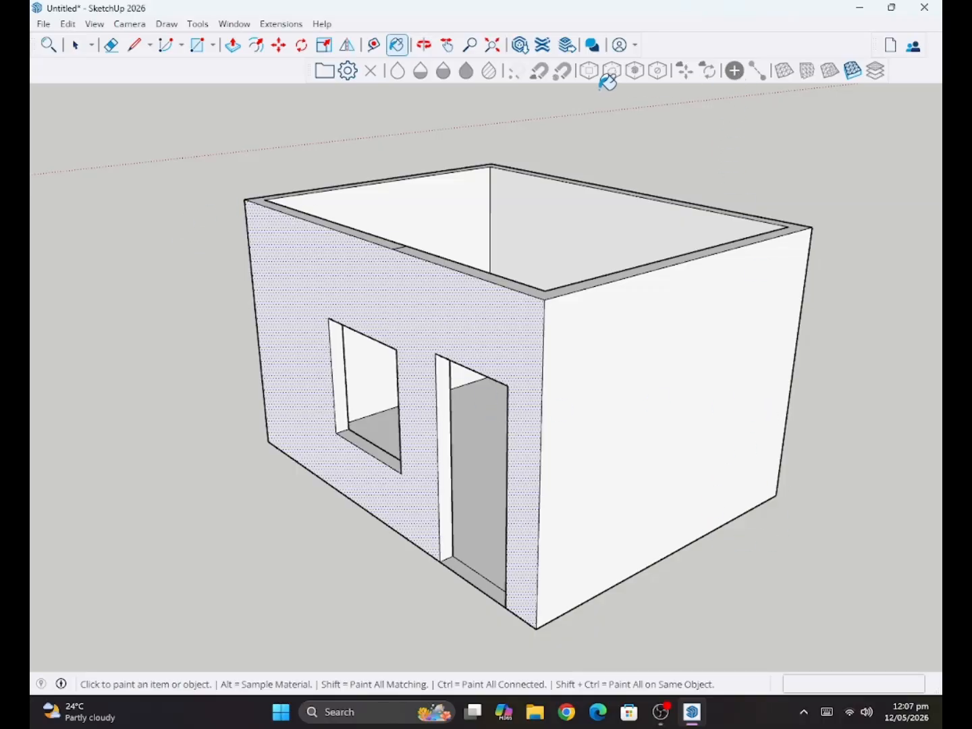
Try to extrude the front wall's outer face outward by about 8' 7"
left_click(423, 45)
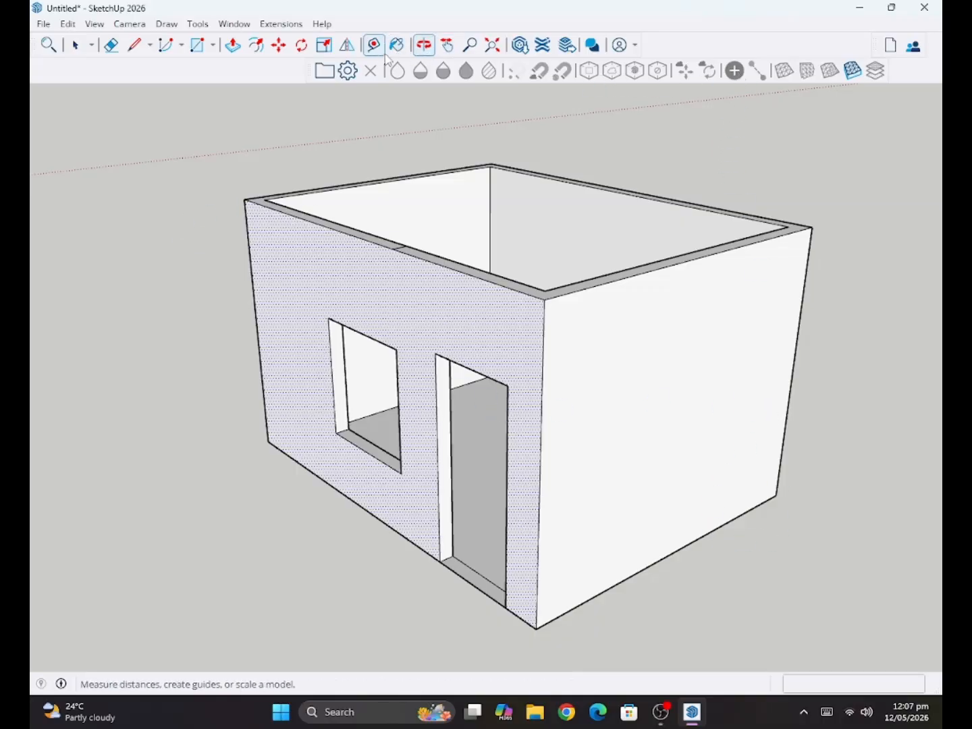
left_click_drag(271, 275, 445, 255)
left_click(232, 45)
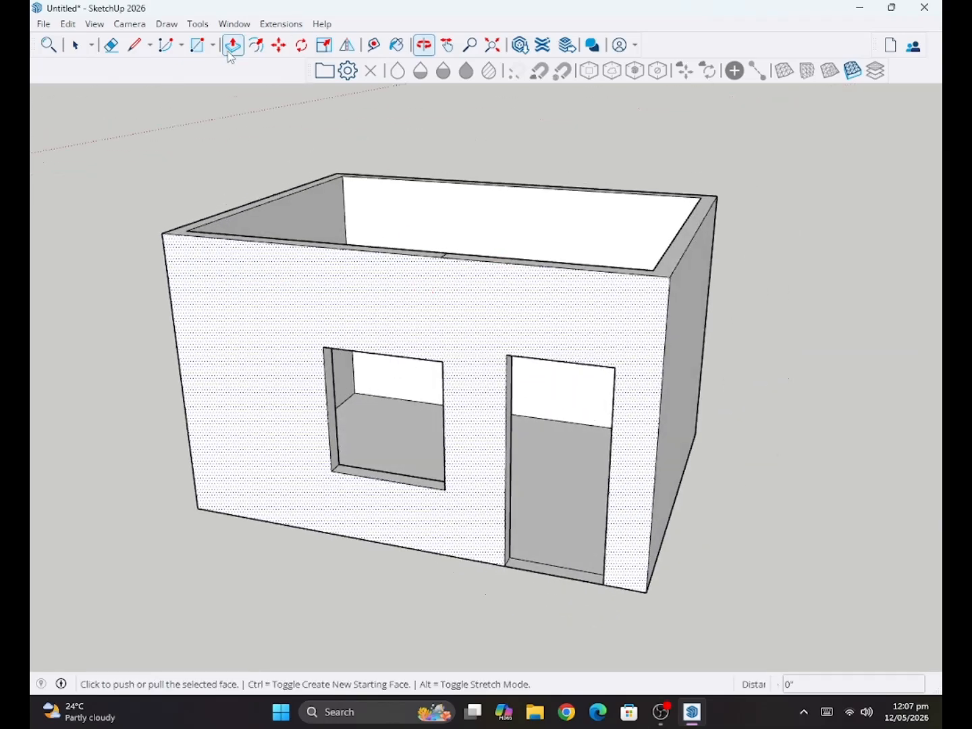
left_click(400, 209)
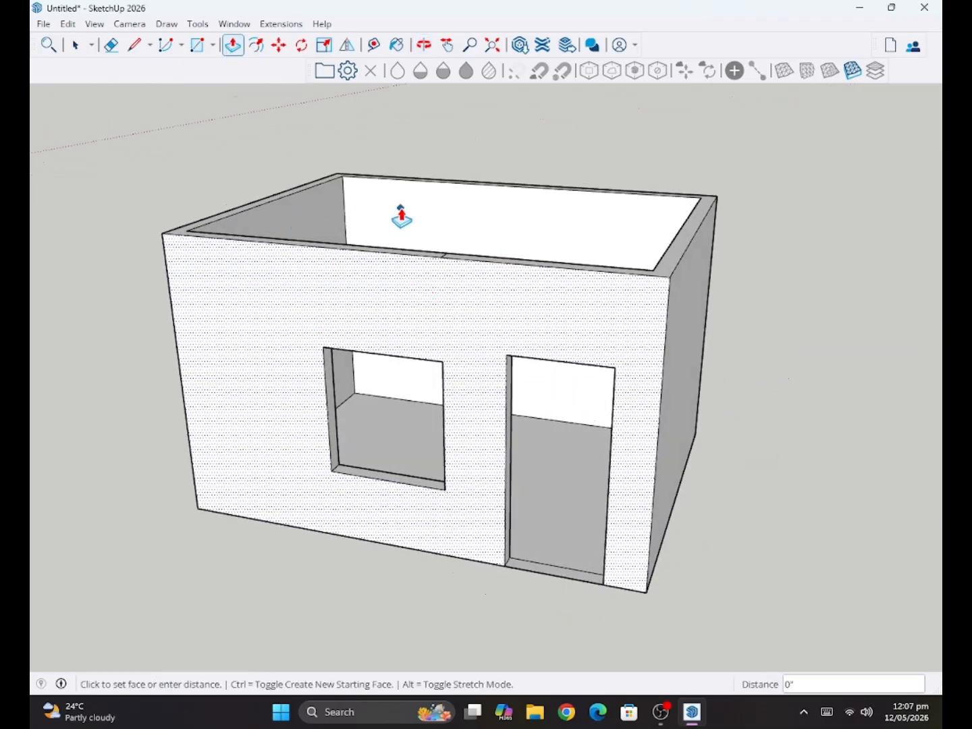
left_click(355, 309)
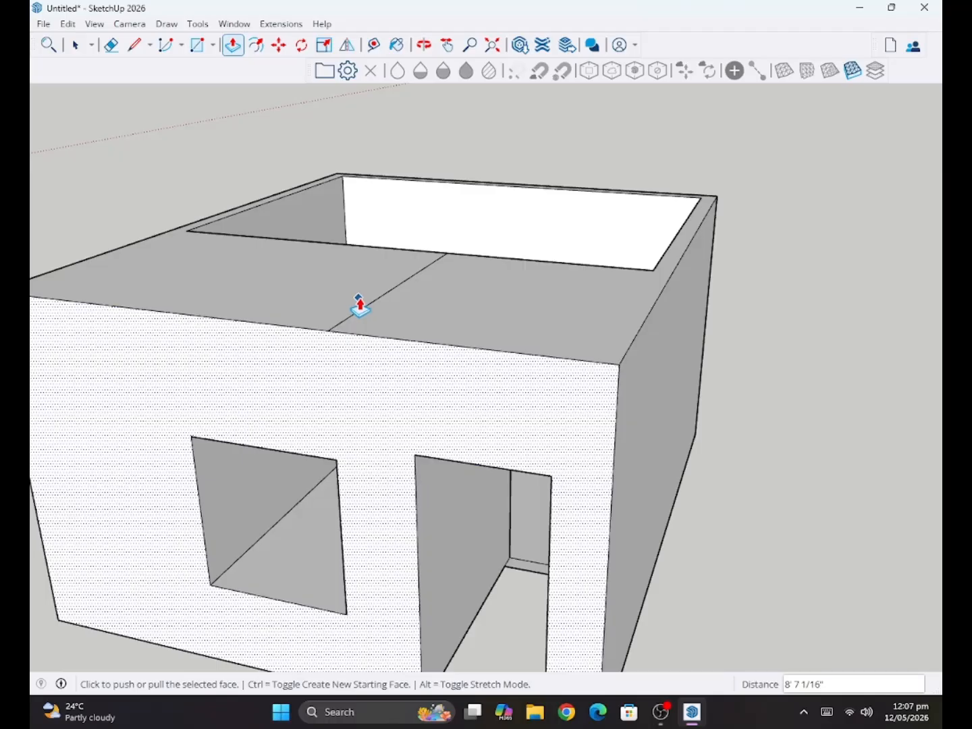
key("Escape")
left_click(423, 44)
mouse_move(405, 169)
left_mouse_down()
mouse_move(379, 191)
mouse_move(488, 206)
mouse_move(485, 331)
mouse_move(472, 303)
left_mouse_up()
left_click(396, 44)
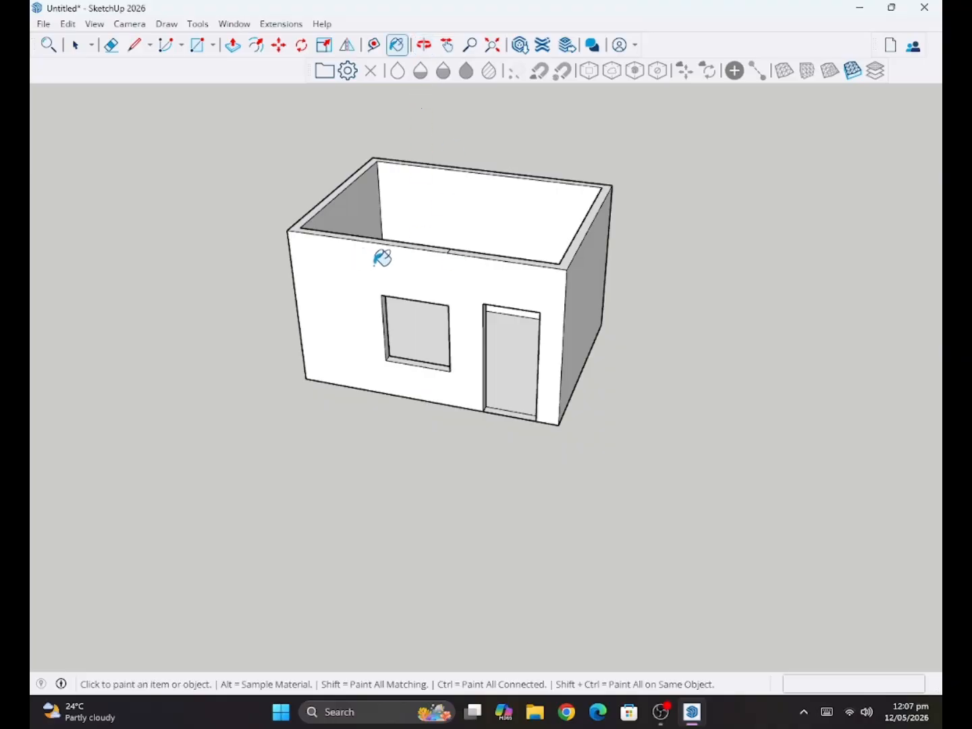
right_click(410, 261)
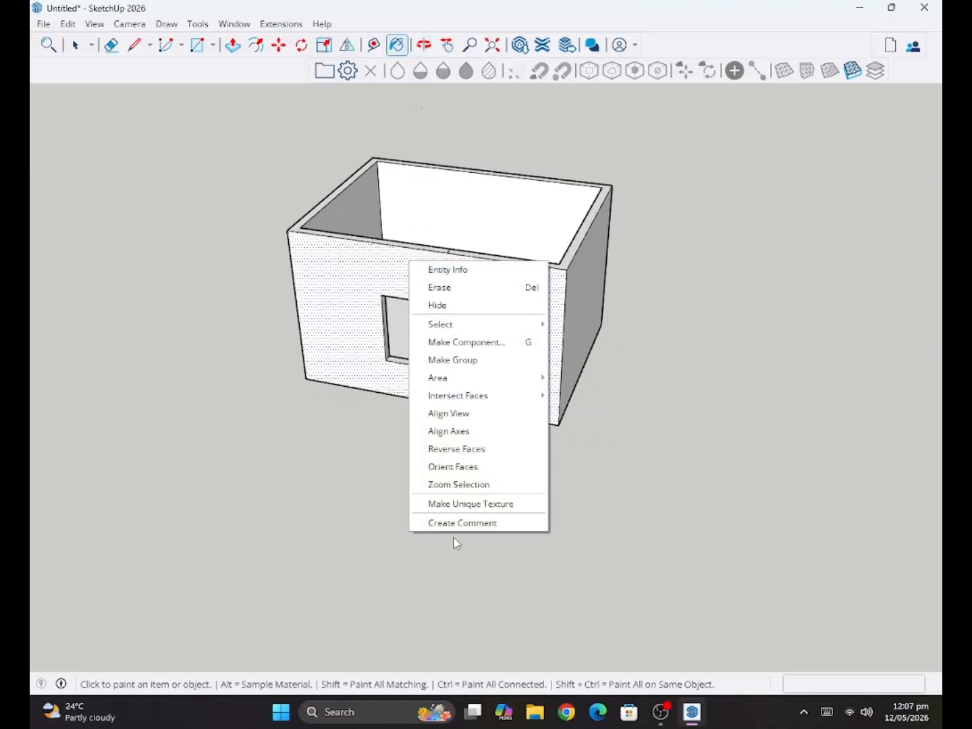
left_click(357, 529)
Examine the complete room with its door and window openings from the front, from the side corner and from above
left_click(423, 45)
left_click_drag(622, 378, 503, 289)
scroll(486, 286, "down", 5)
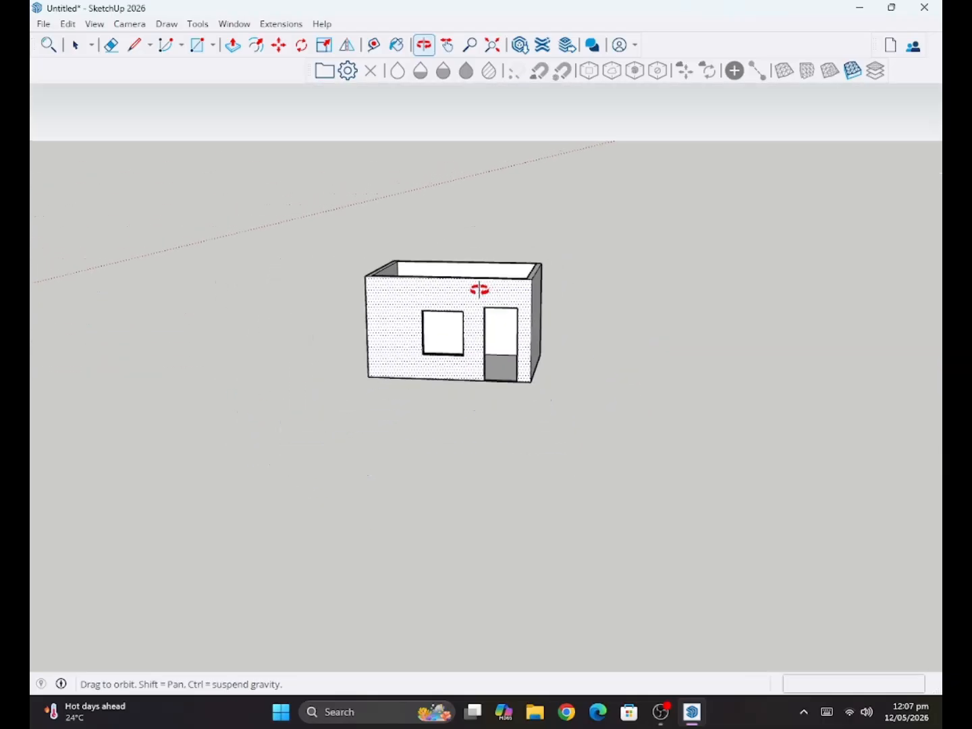
scroll(476, 287, "up", 3)
scroll(481, 297, "down", 5)
left_click_drag(640, 302, 405, 338)
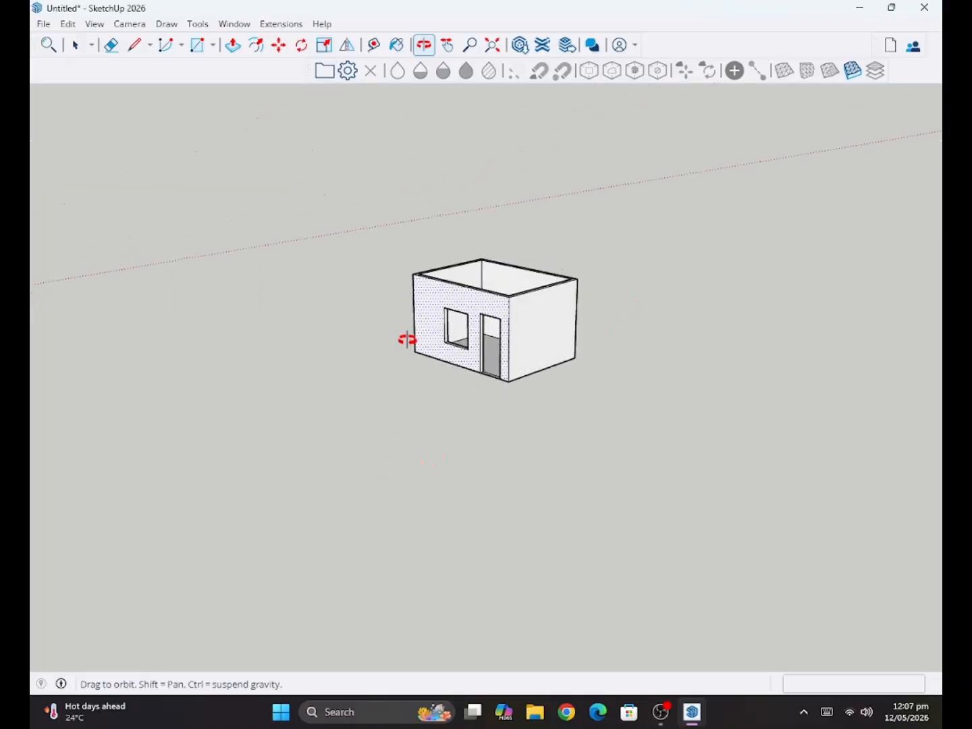
left_click_drag(261, 282, 557, 456)
left_click_drag(454, 314, 446, 208)
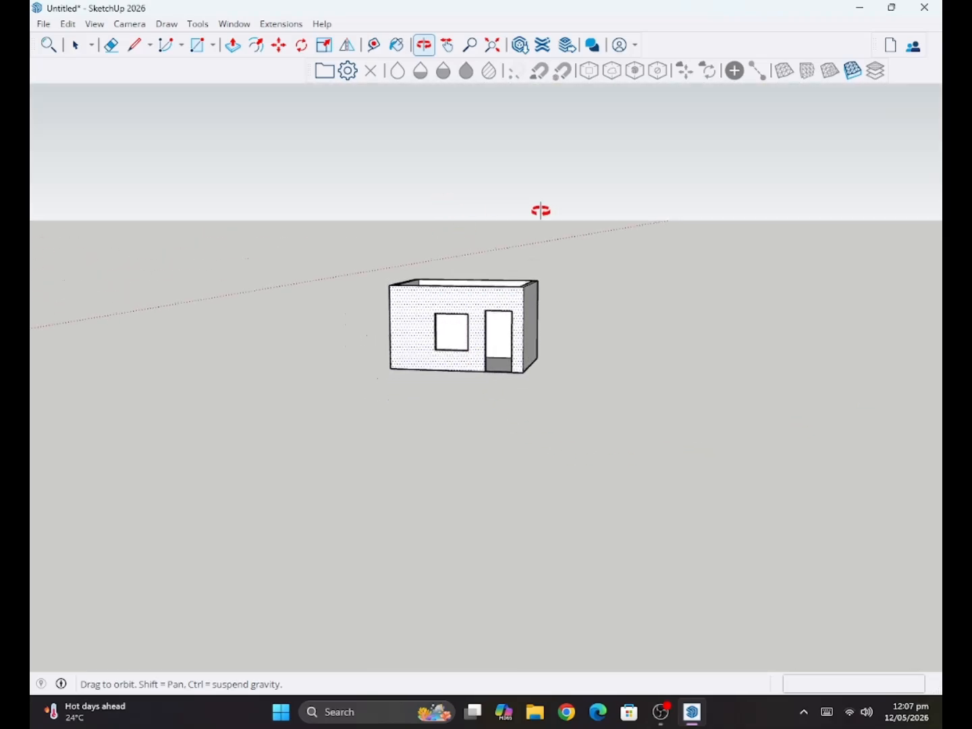